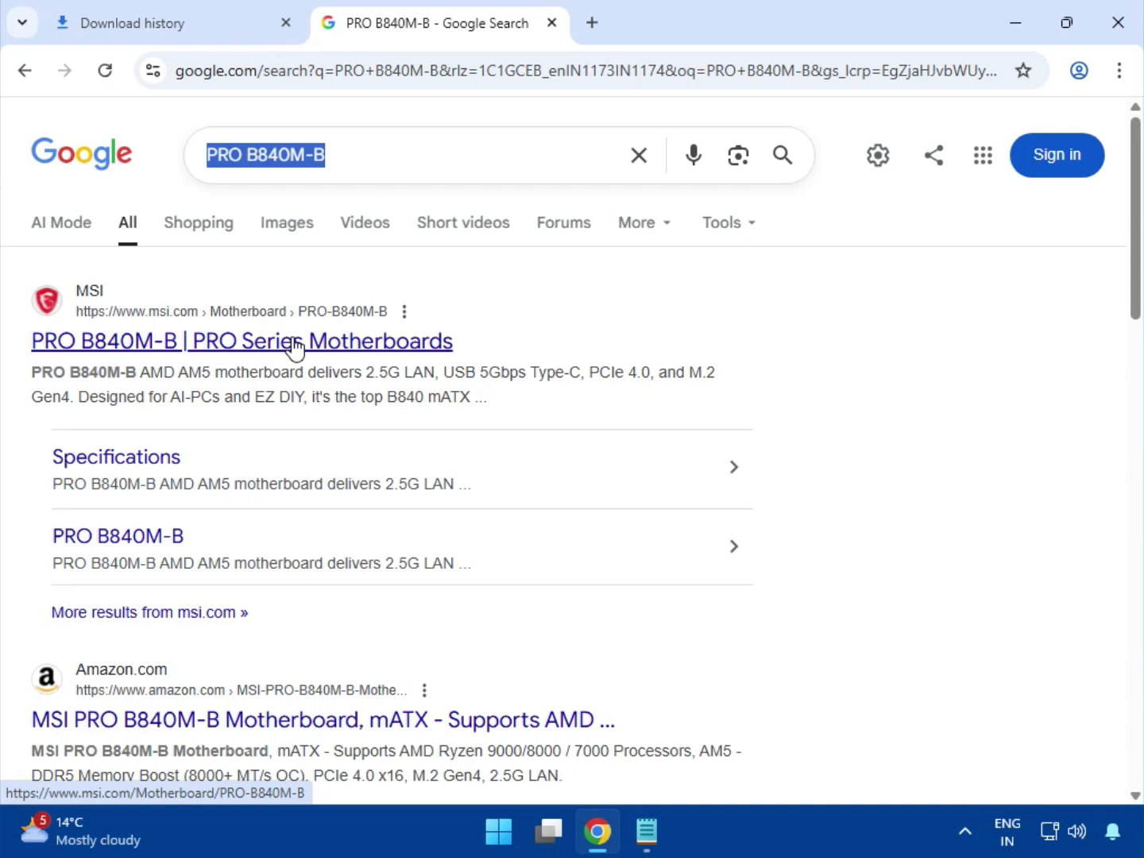
Open MSI's product page for the PRO B840M-B motherboard from the search results and go to its support page.
left_click(294, 341)
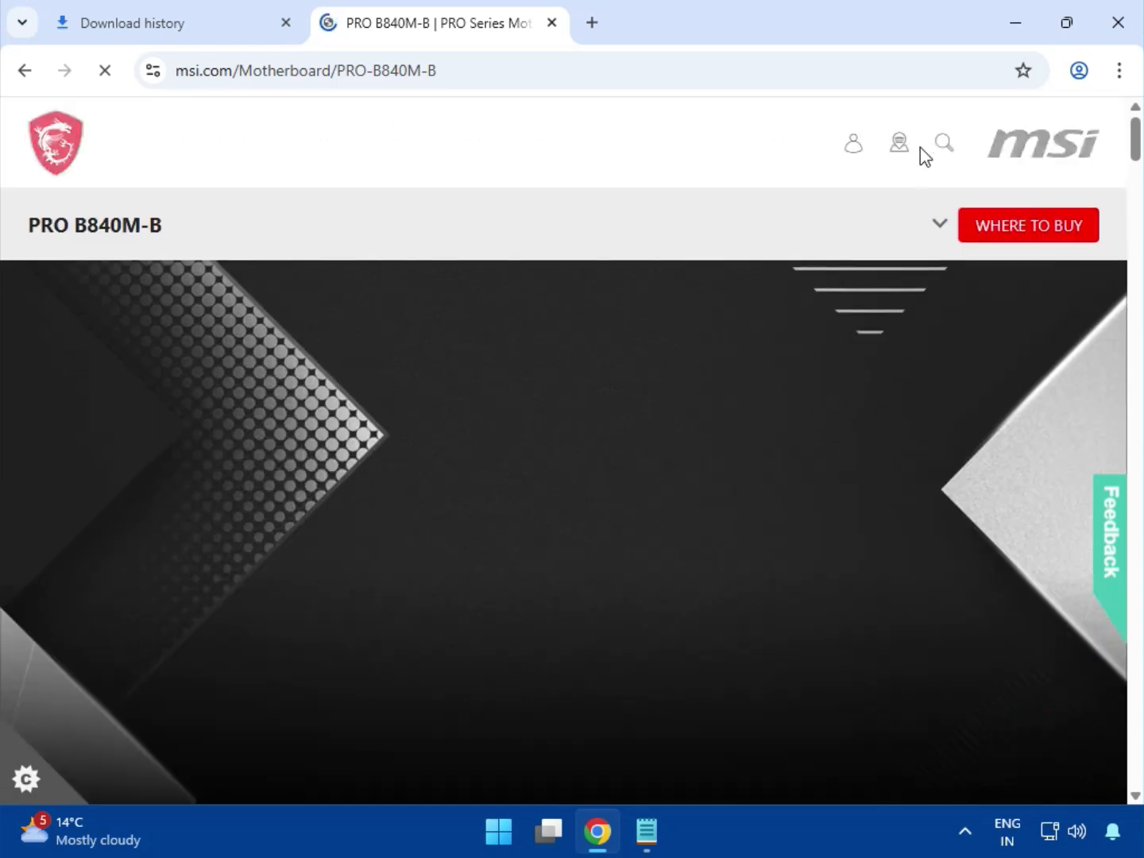
left_click(938, 228)
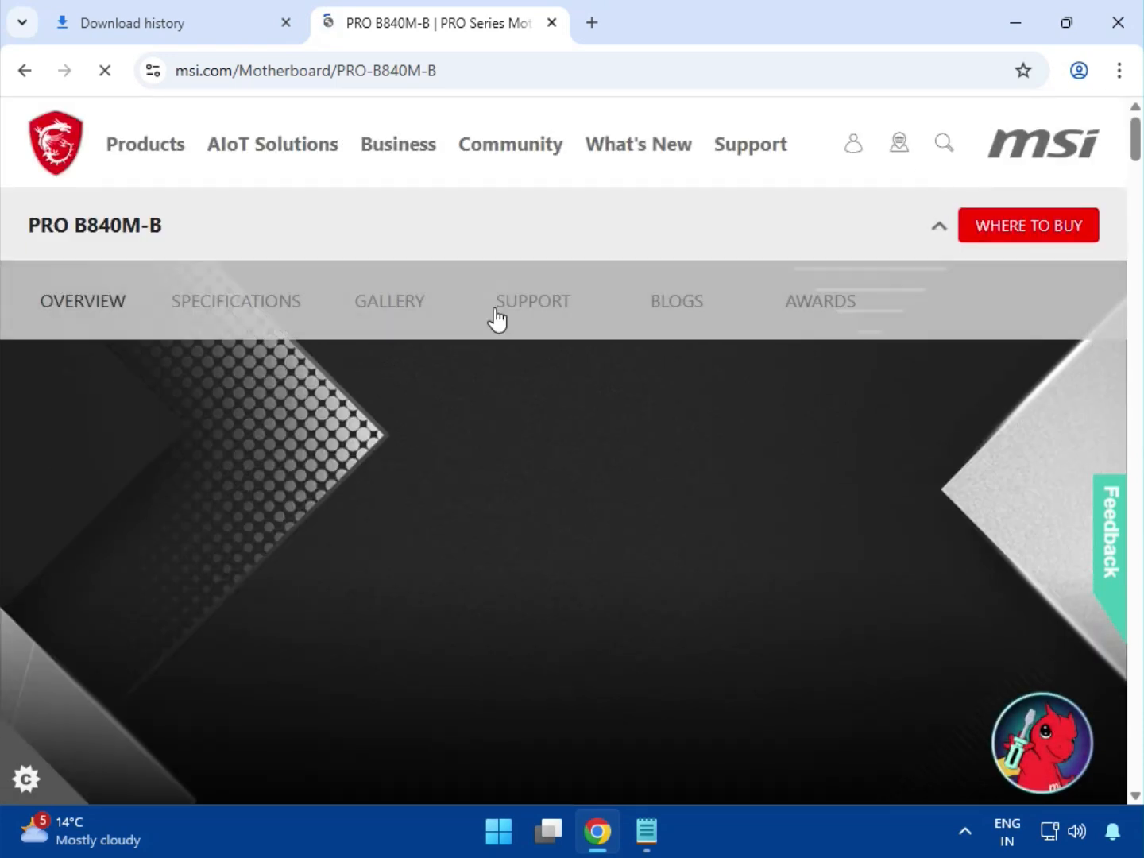
left_click(513, 300)
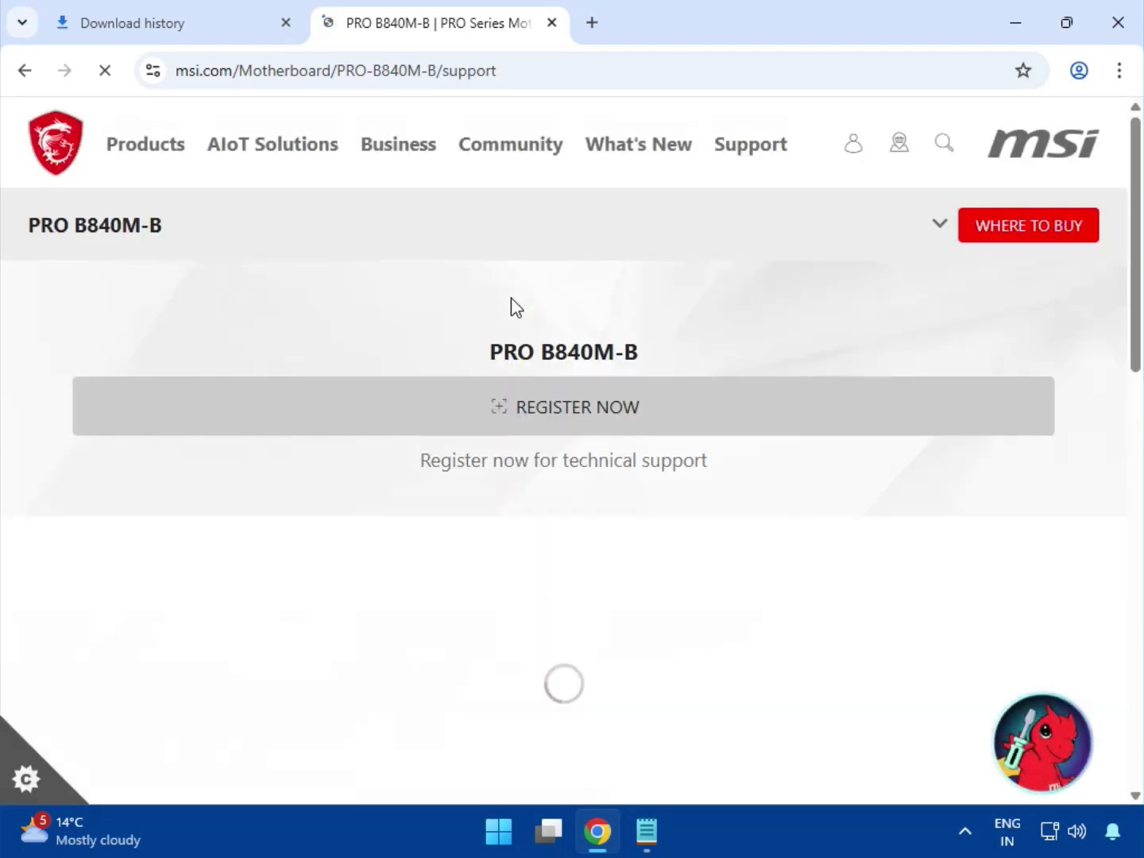
Under Drivers & Downloads, show the Driver category for the Win11 64 operating system.
scroll(700, 508, "down", 4)
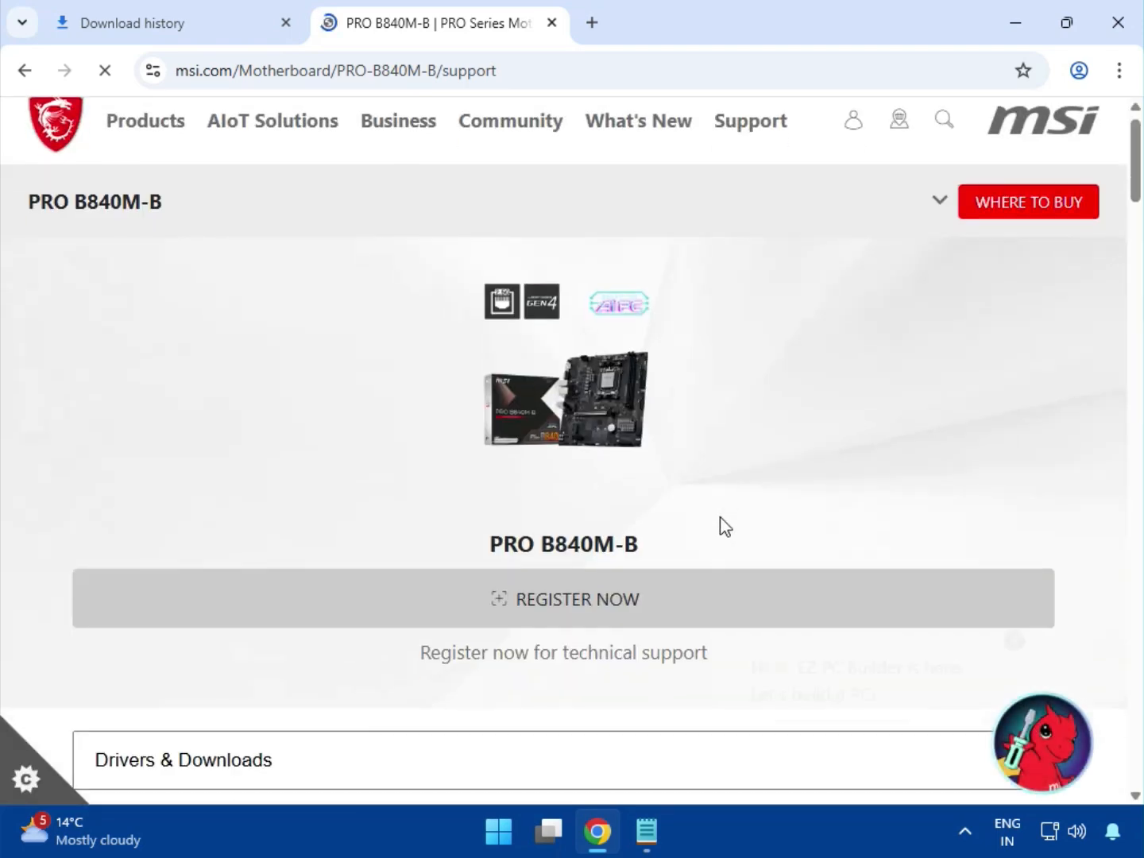
left_click(224, 450)
left_click(240, 488)
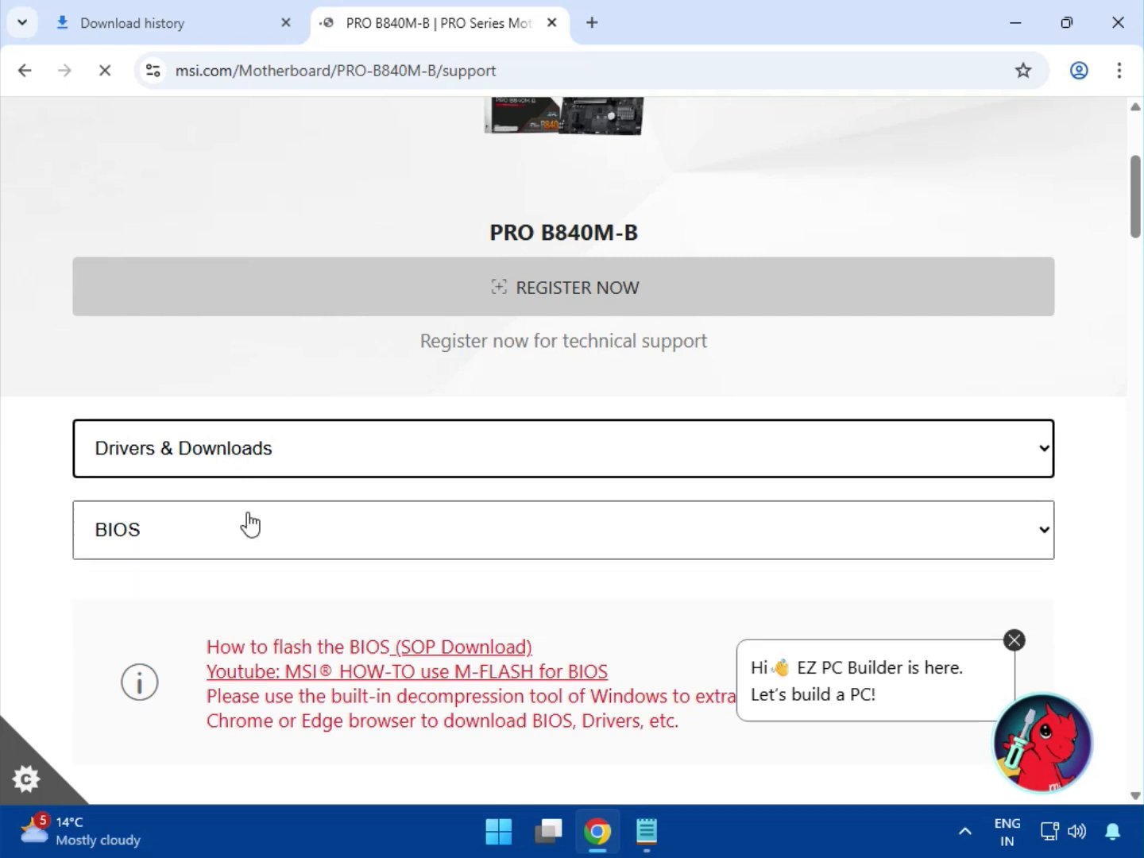
left_click(247, 525)
left_click(246, 608)
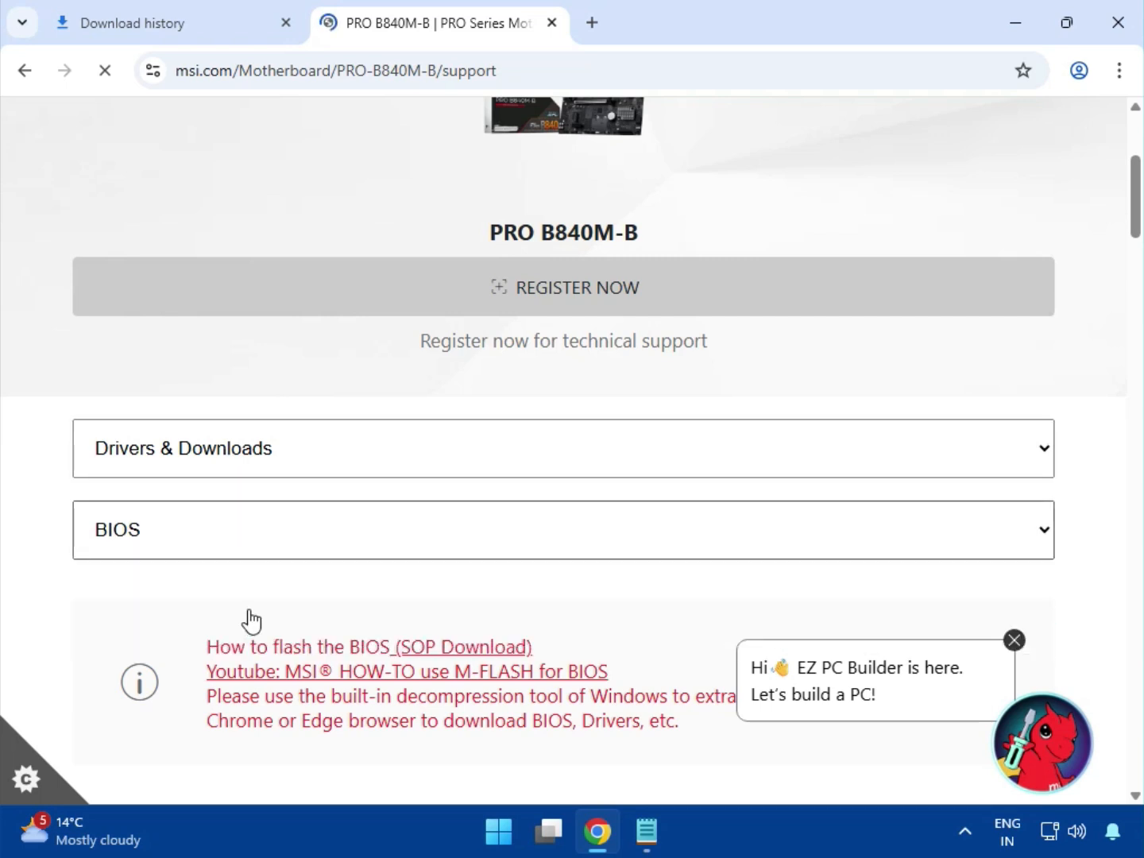
scroll(289, 584, "down", 3)
left_click(280, 479)
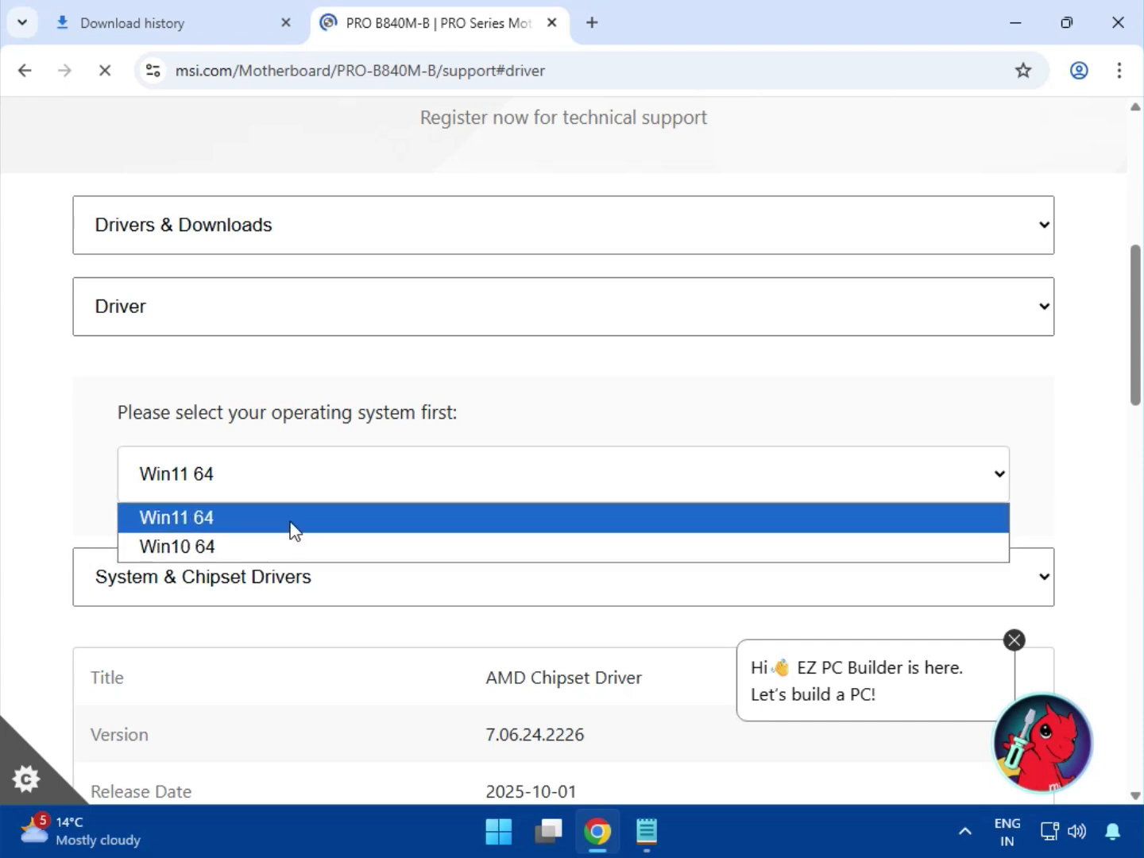
left_click(290, 525)
Choose the System & Chipset Drivers category and download the AMD Chipset Driver.
scroll(339, 567, "down", 2)
scroll(340, 567, "down", 1)
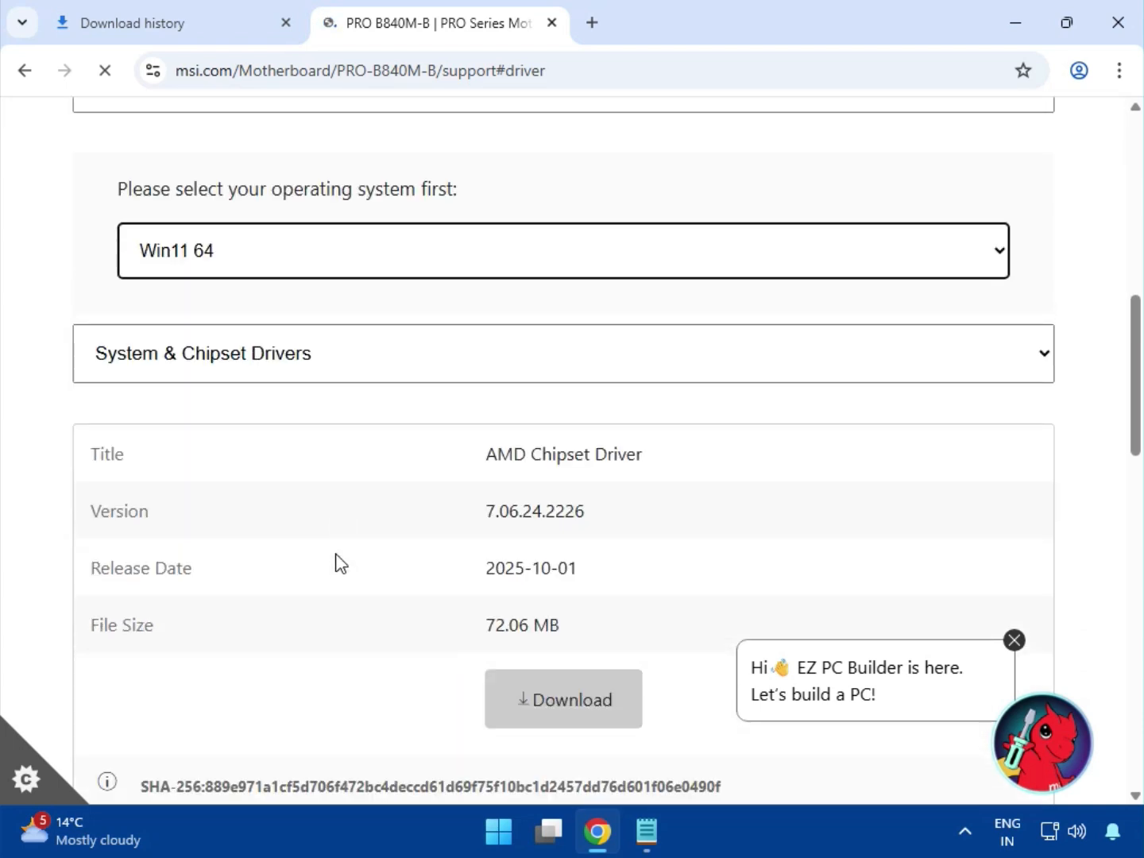
left_click(269, 363)
left_click(268, 400)
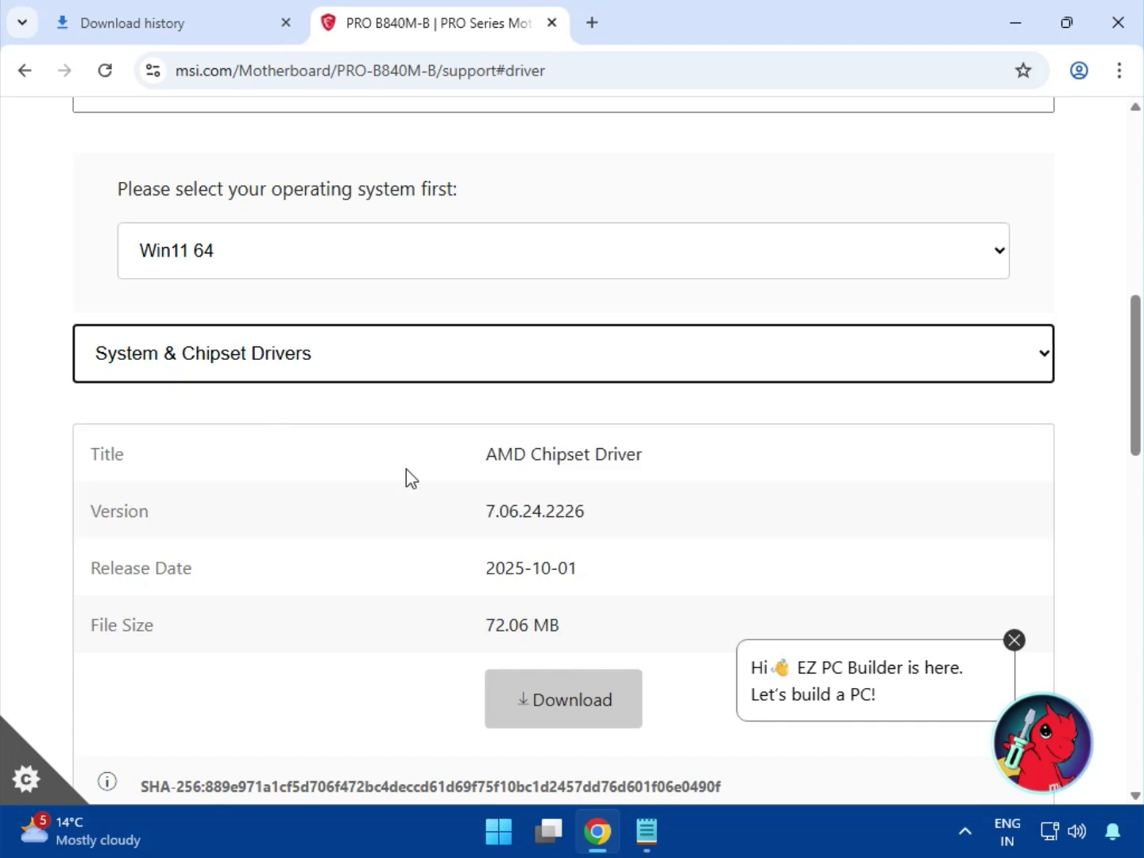
left_click_drag(496, 457, 671, 469)
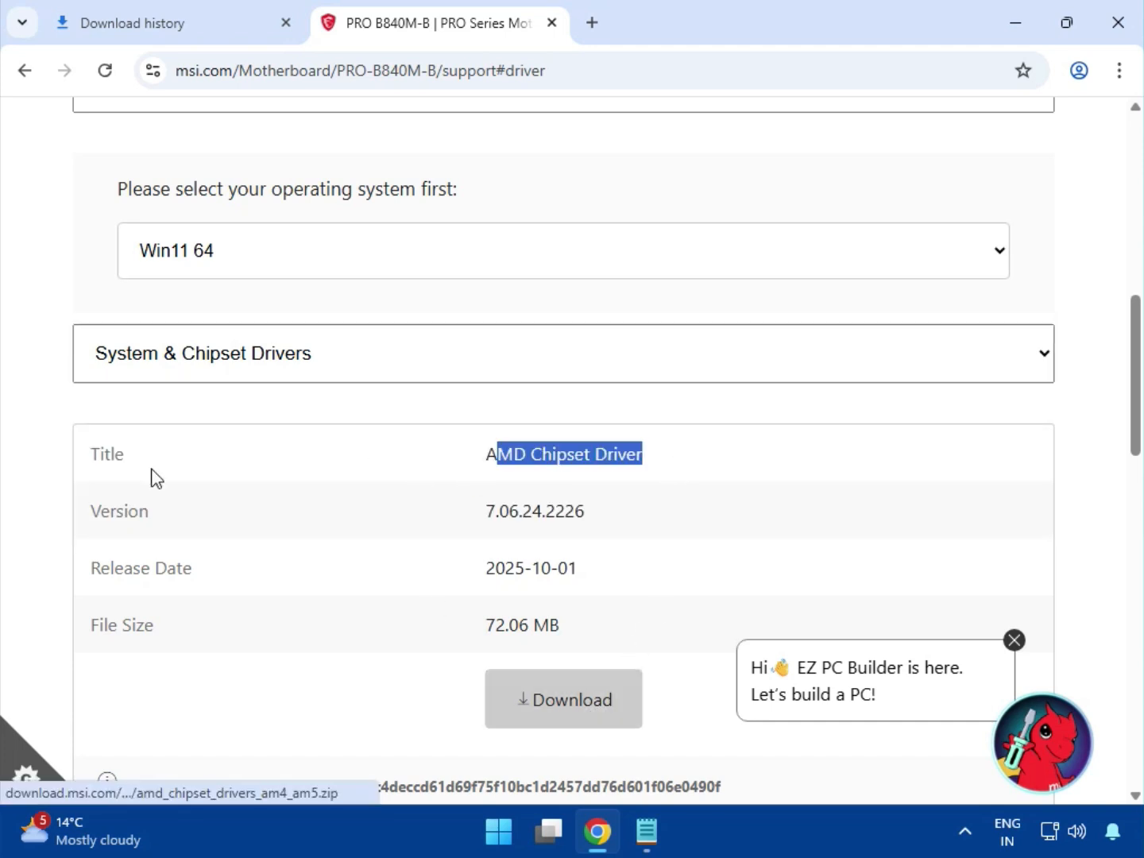
Switch to the On-Board VGA Drivers category and download the AMD Graphics Drivers.
left_click(182, 354)
left_click(230, 432)
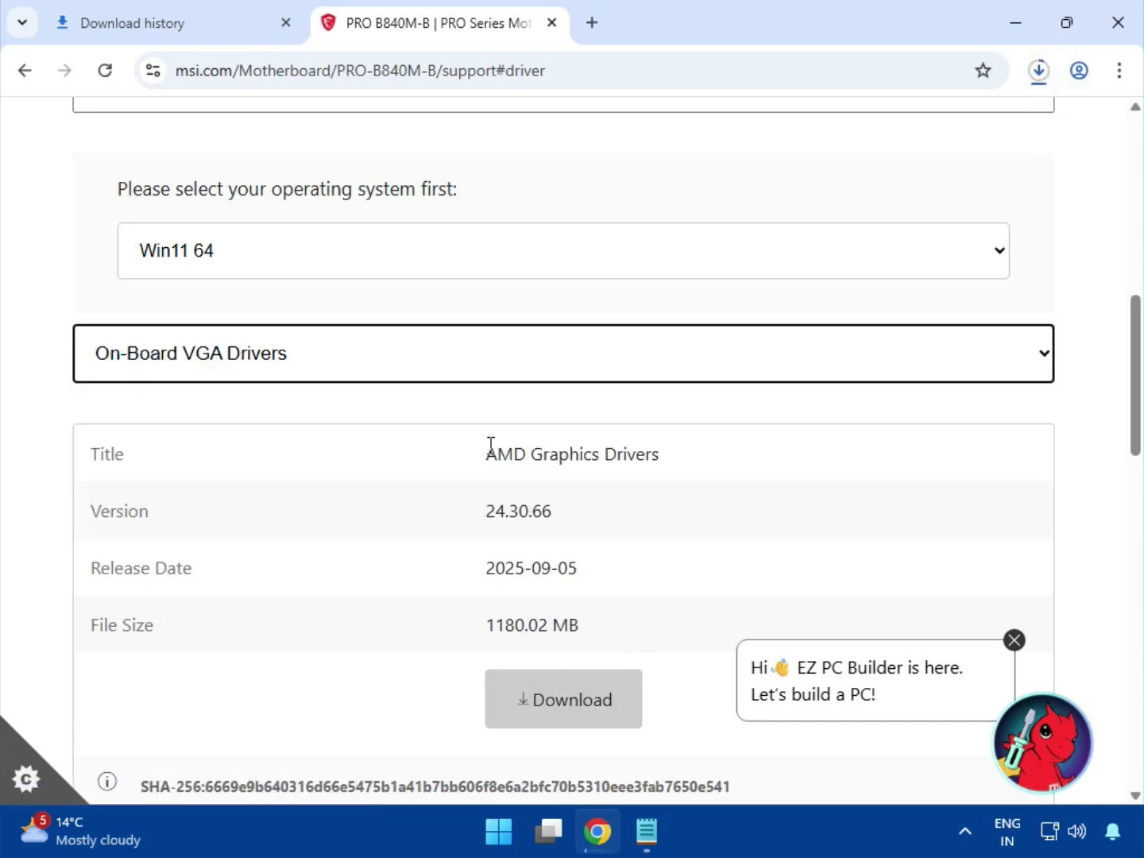
left_click_drag(486, 454, 704, 465)
left_click(608, 690)
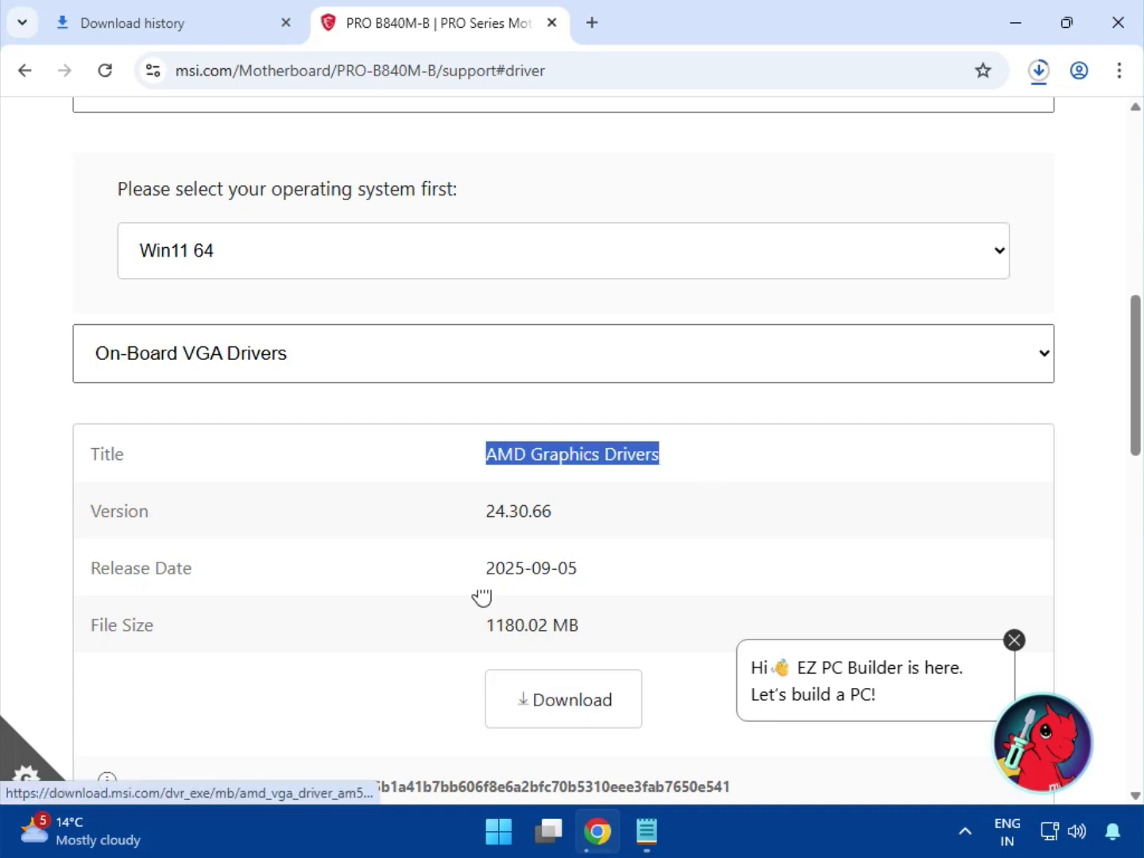
Switch to the On-Board Audio Drivers category and download the Realtek HD Universal Driver.
left_click(286, 381)
left_click(273, 463)
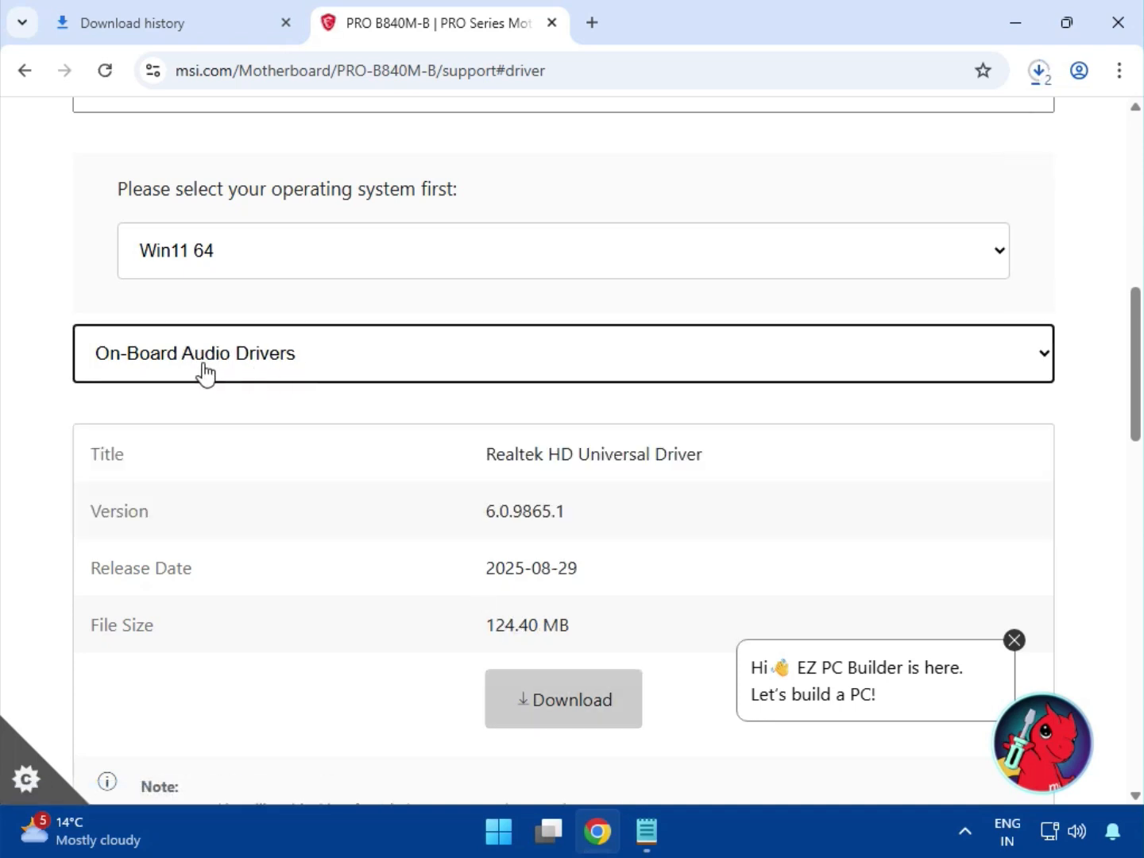
left_click(340, 360)
left_click(440, 661)
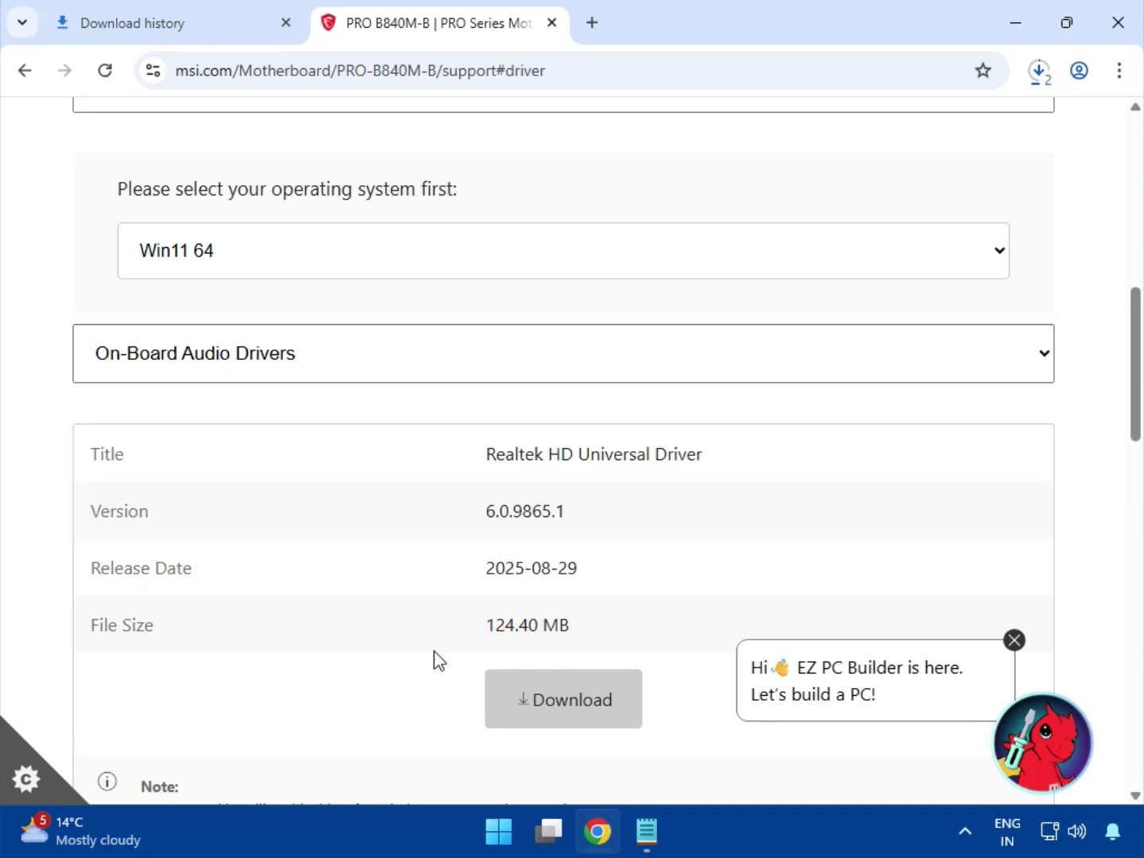
left_click(541, 695)
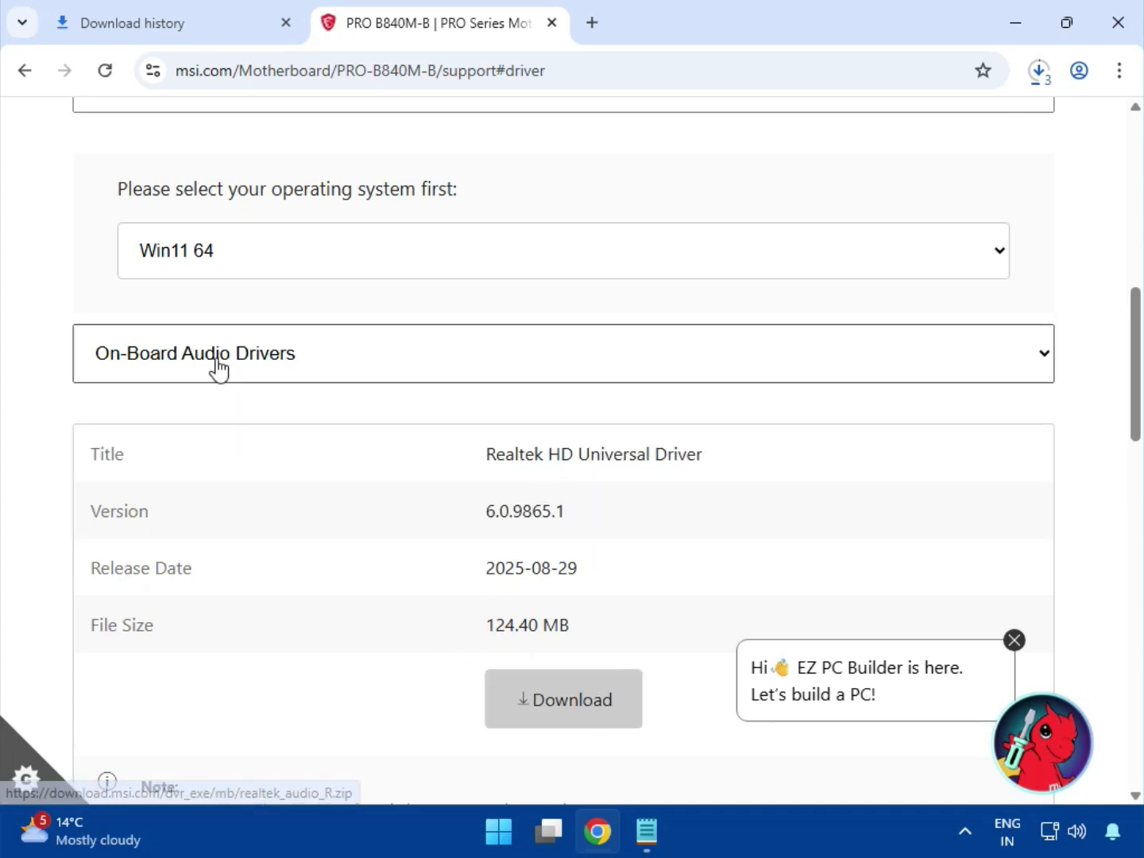
Switch to the LAN Drivers category and download the Realtek PCI-E Ethernet Drivers.
left_click(221, 369)
left_click(238, 501)
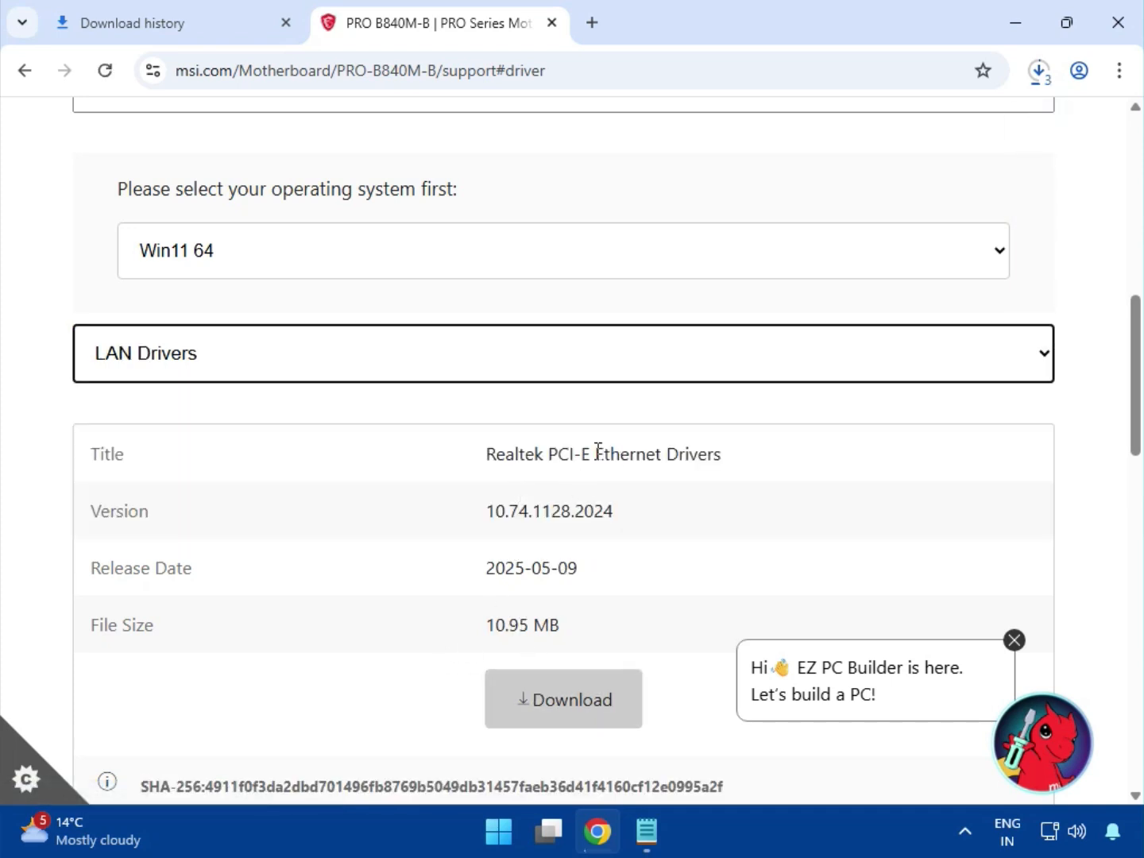
left_click_drag(579, 448, 731, 463)
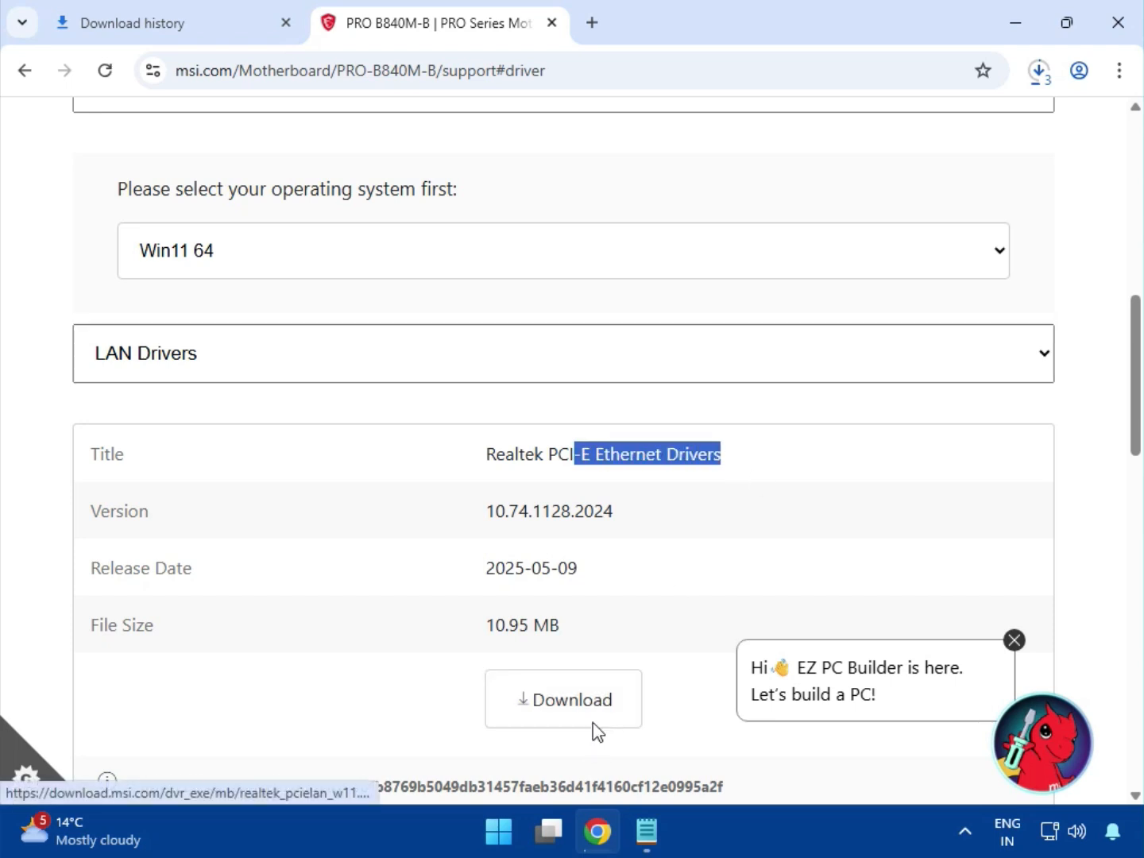
left_click(574, 671)
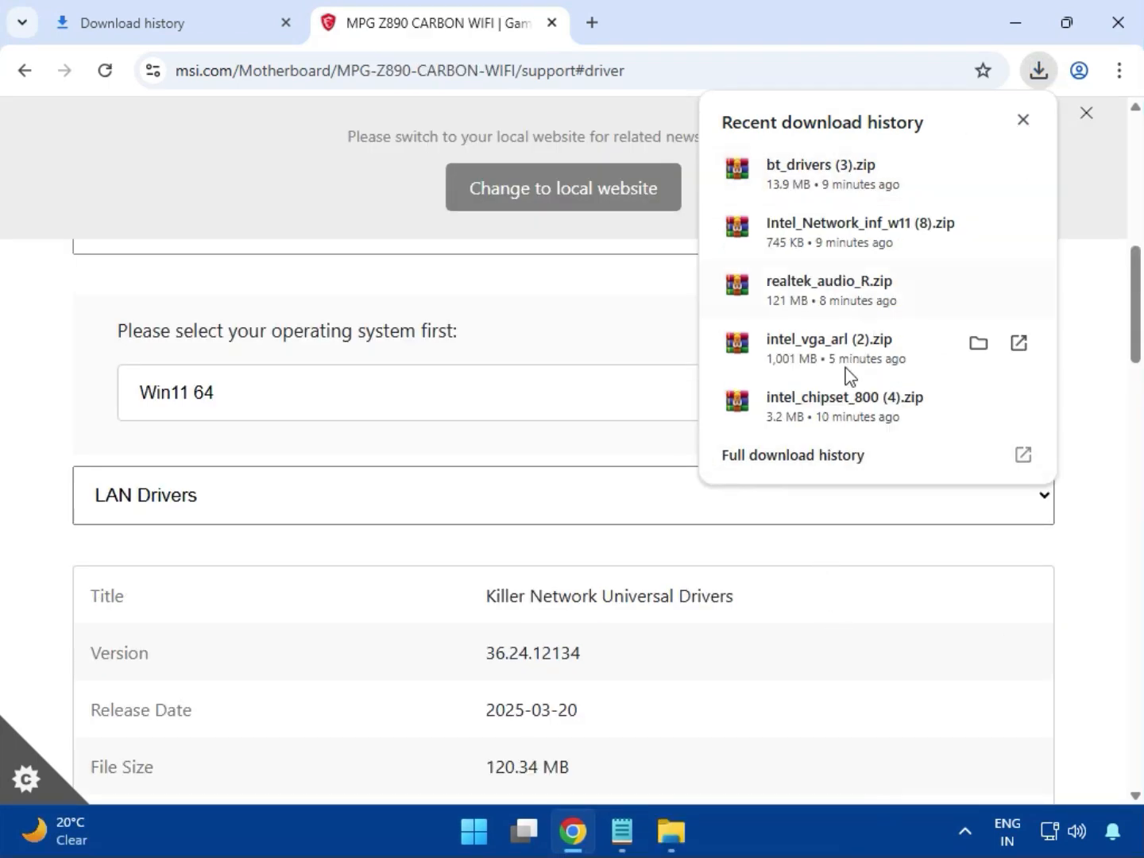
Go from the full download history to the Downloads folder in File Explorer and open the intel_vga_arl (2).zip archive.
left_click(766, 467)
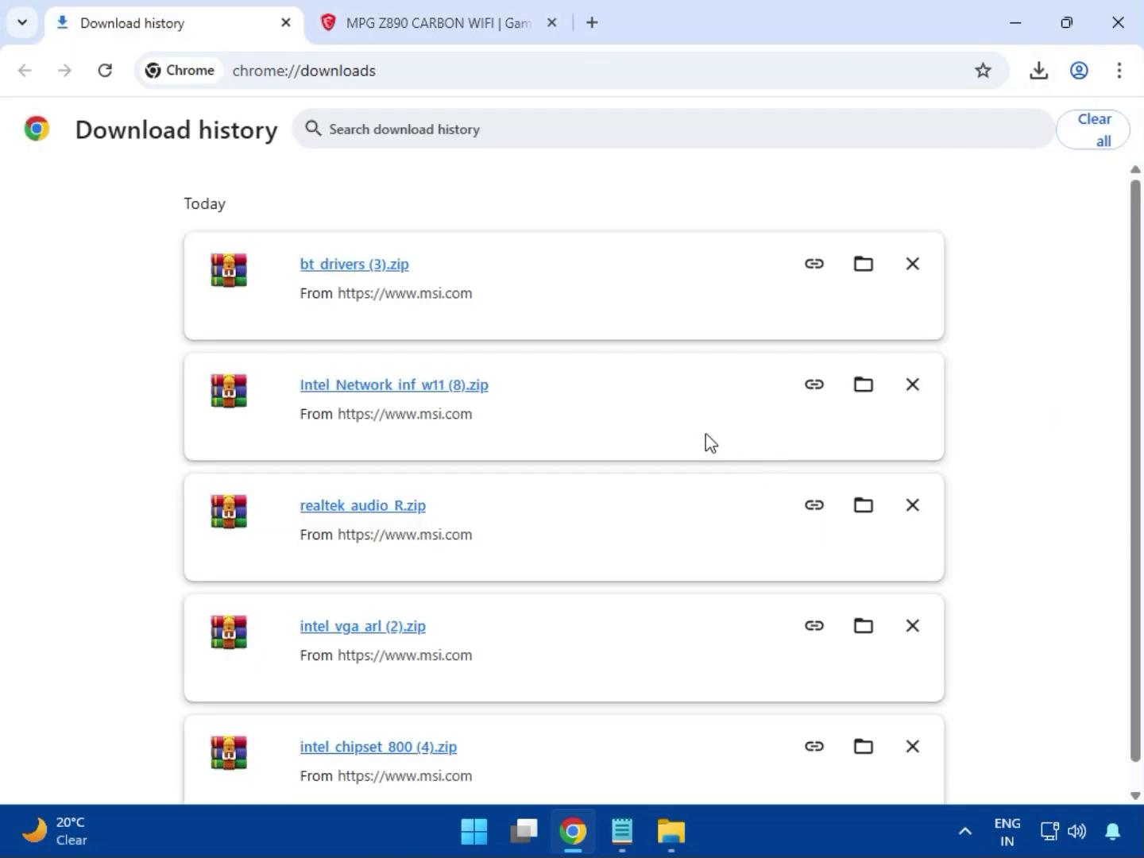
left_click(860, 267)
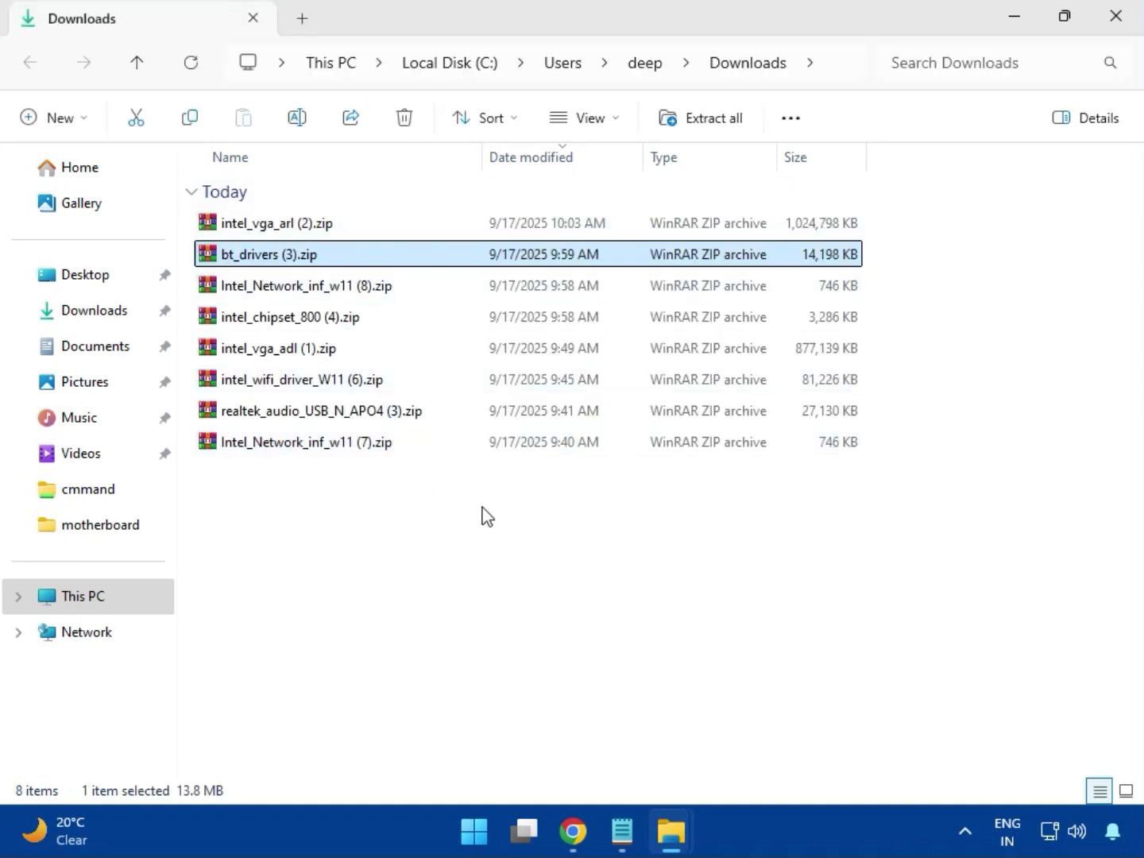
left_click(318, 232)
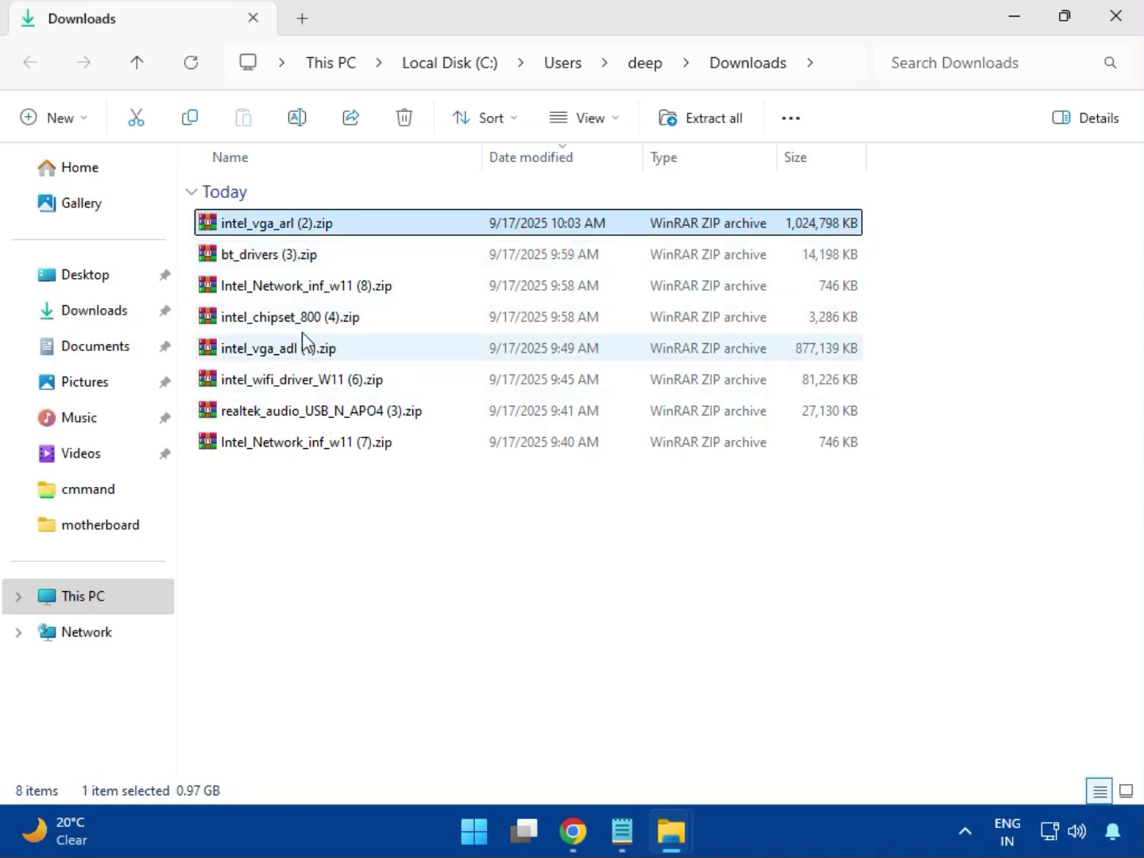
double_click(315, 231)
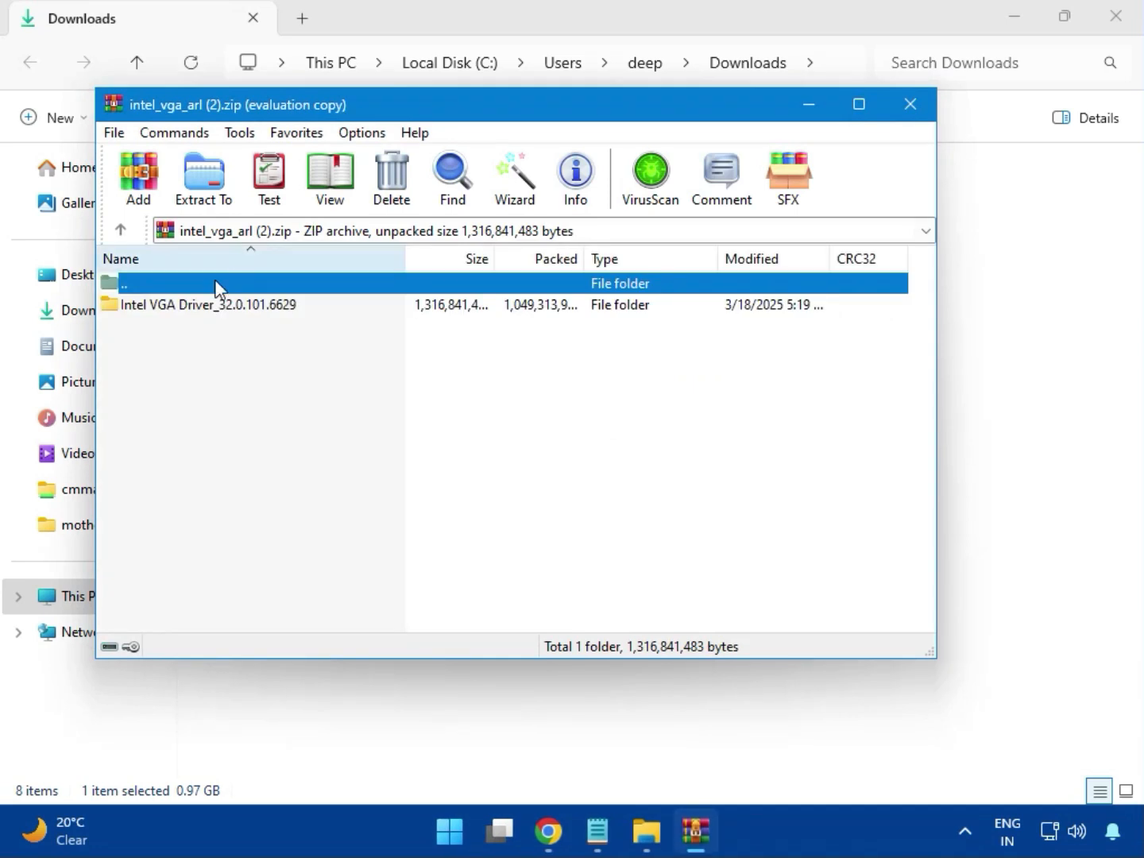
Run Installer.exe from the archive's Intel VGA Driver_32.0.101.6629 folder and allow it to make changes to the device.
left_click(204, 312)
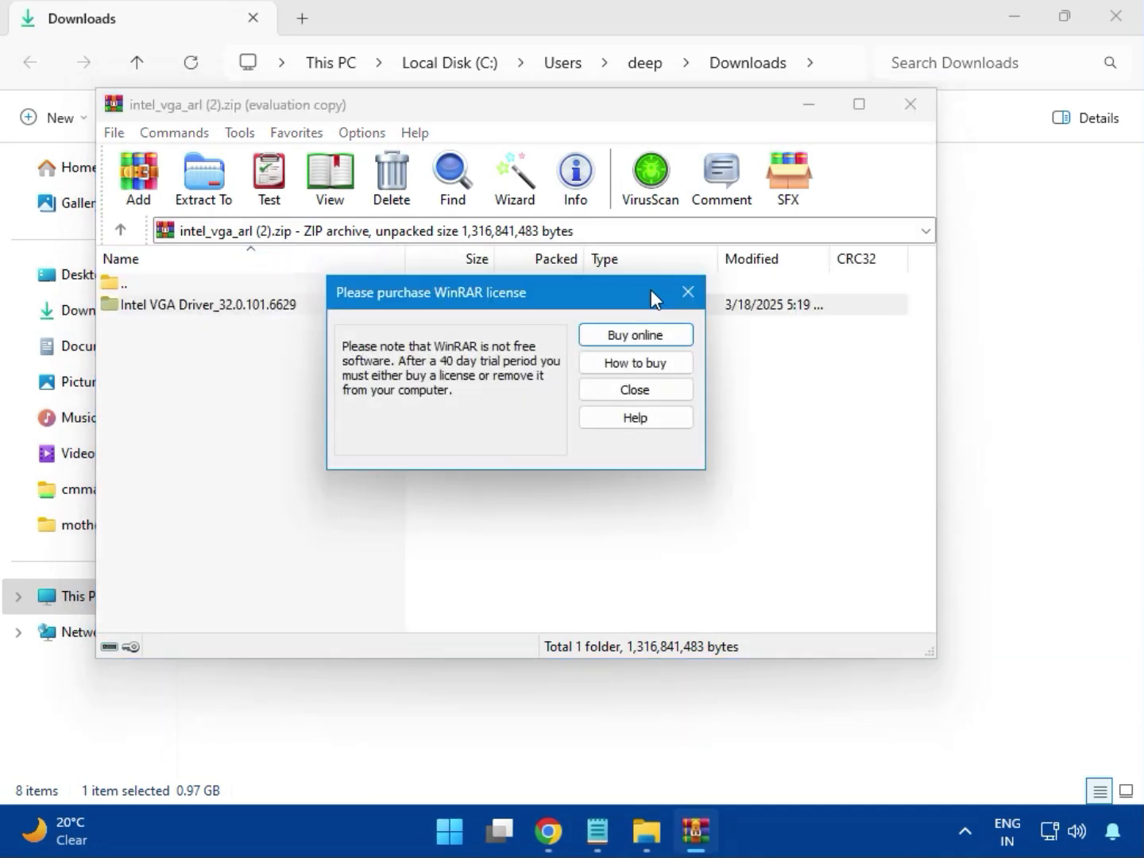
left_click(686, 292)
double_click(237, 307)
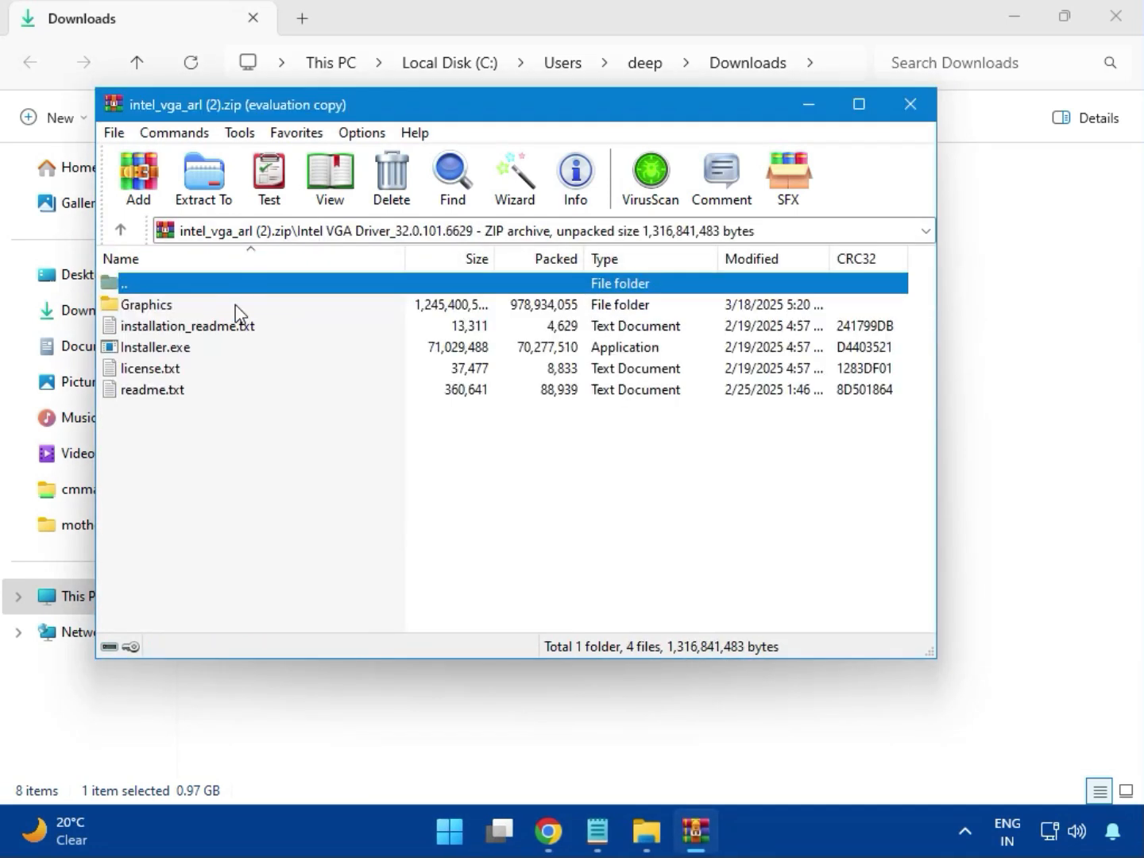
left_click(192, 358)
double_click(225, 355)
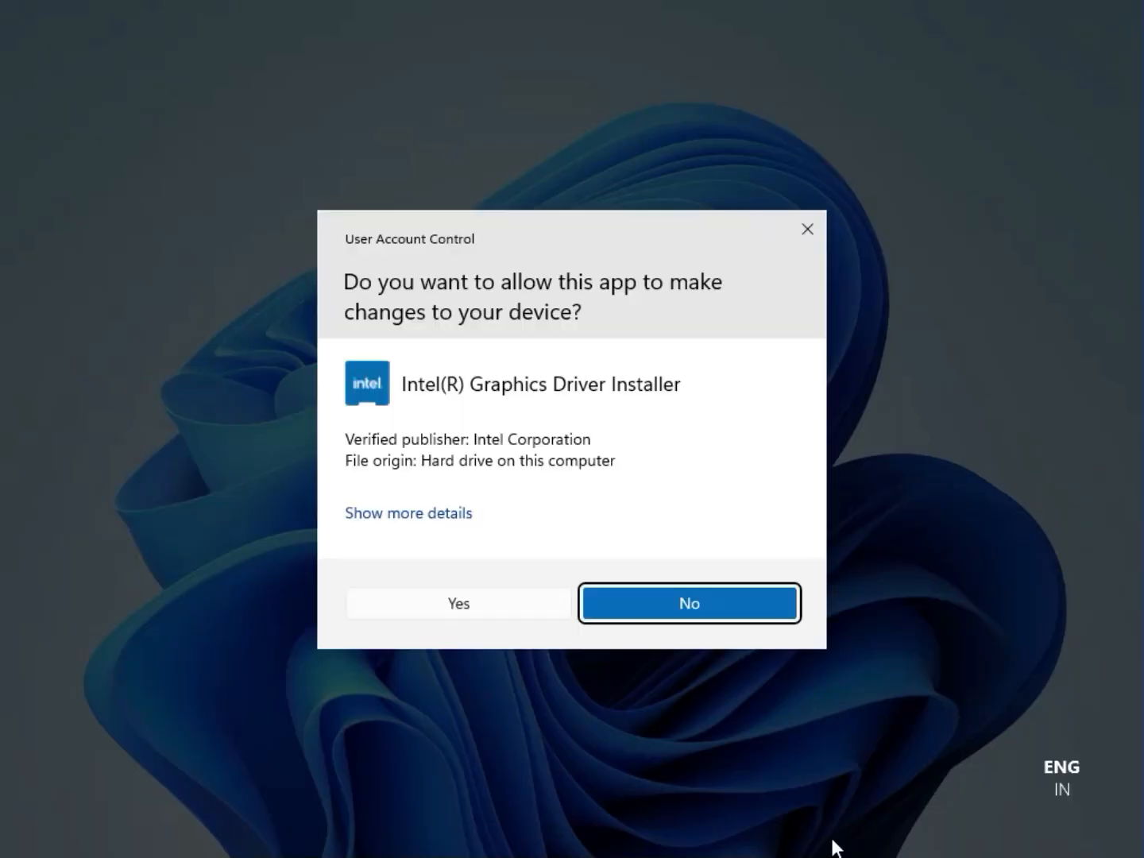
left_click(443, 605)
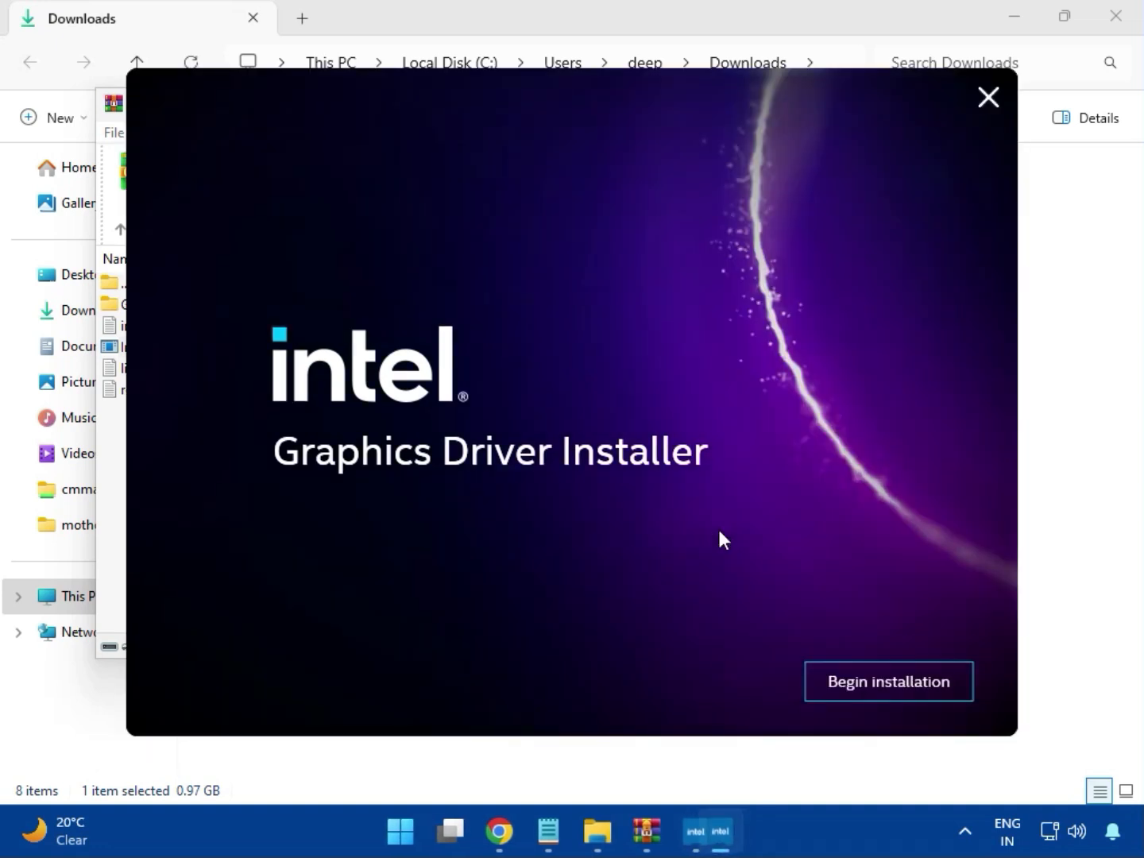
Try to install the Intel graphics driver, and close the installer and the archive window.
left_click(874, 682)
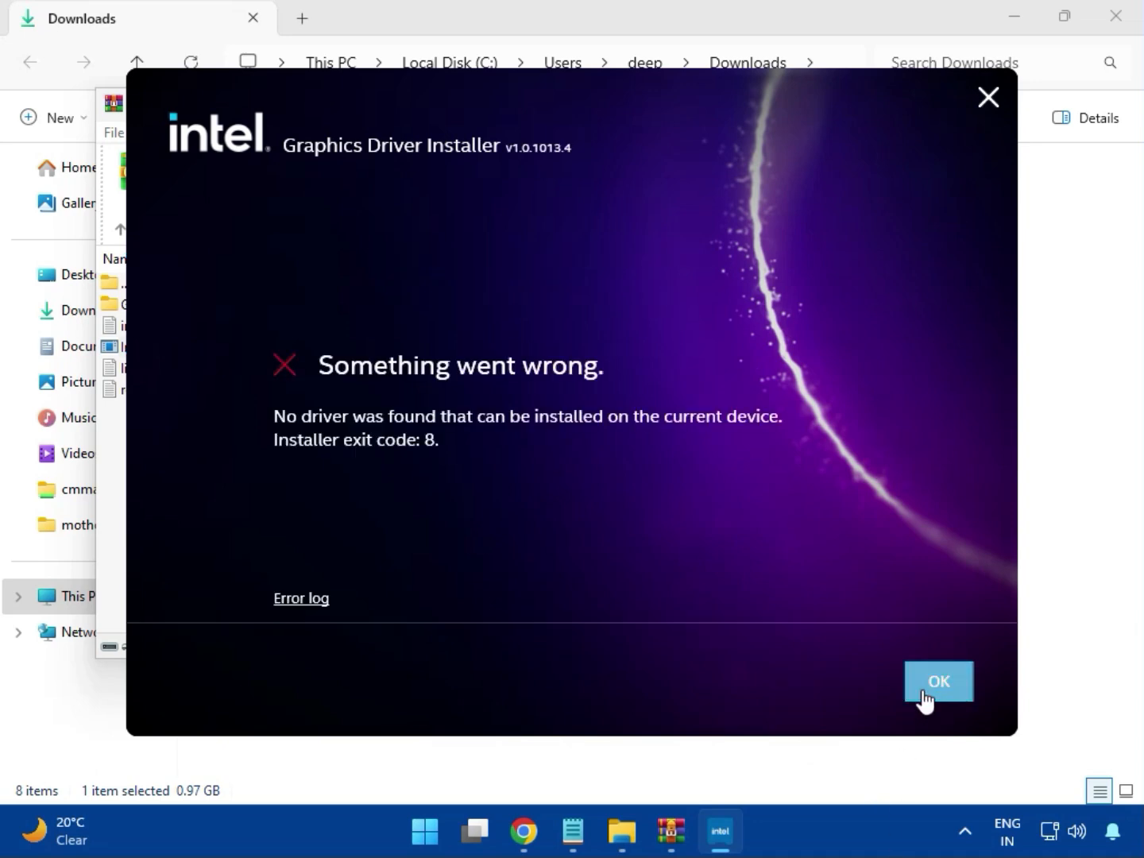
left_click(923, 695)
left_click(905, 96)
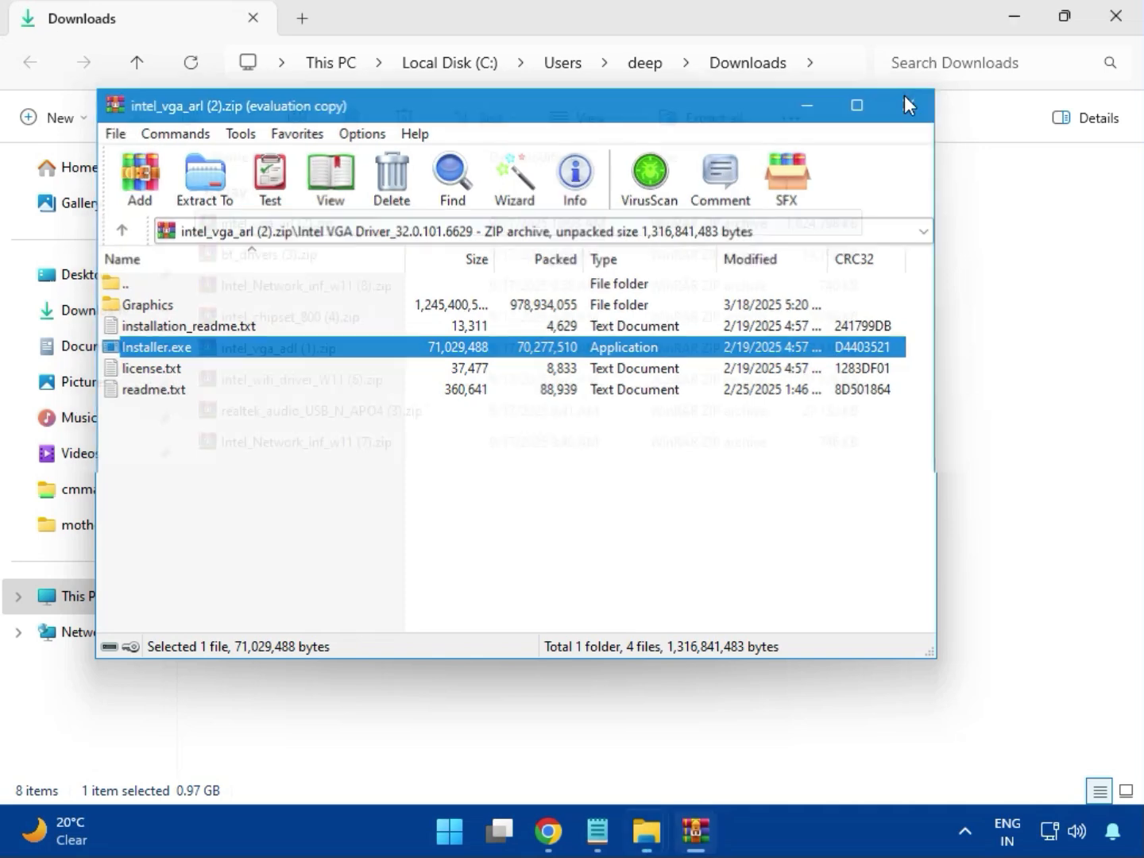
Open bt_drivers (3).zip and launch Intel Bluetooth.msi from its Intel BlueTooth Driver_23.70.0.2 folder.
left_click(240, 263)
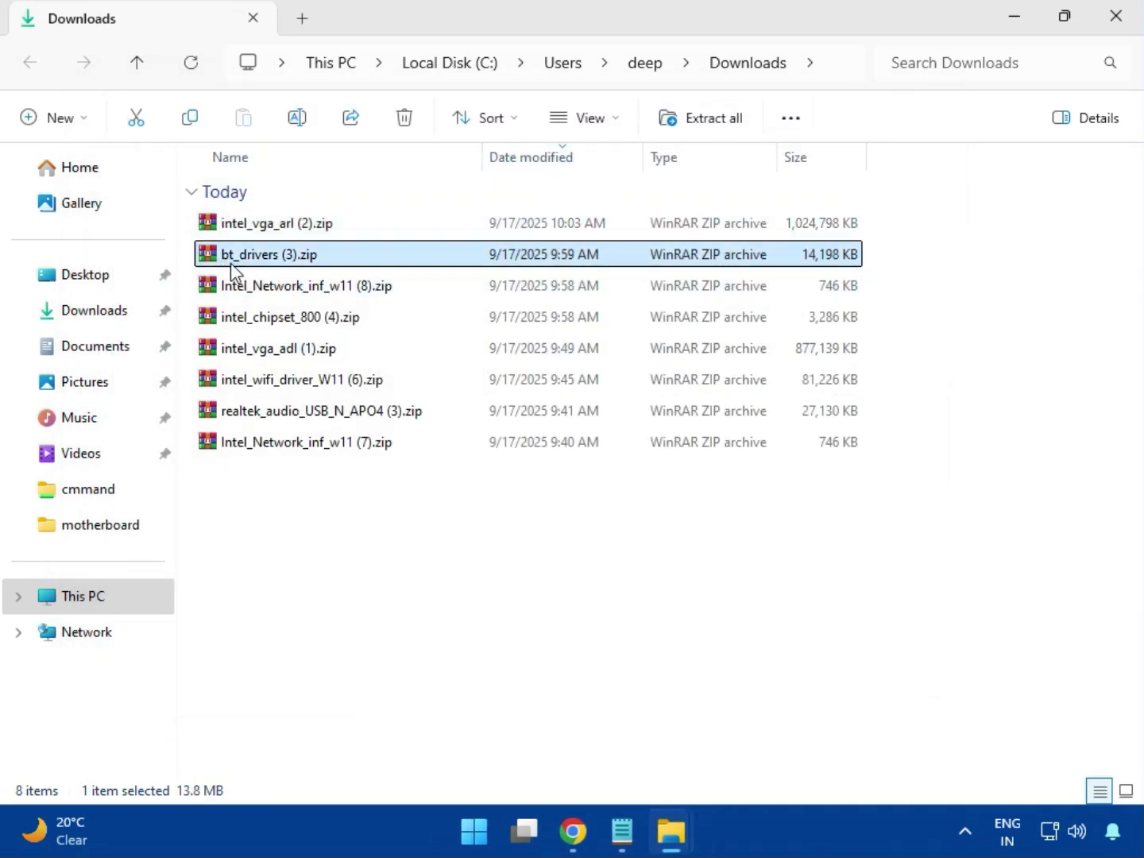
double_click(276, 261)
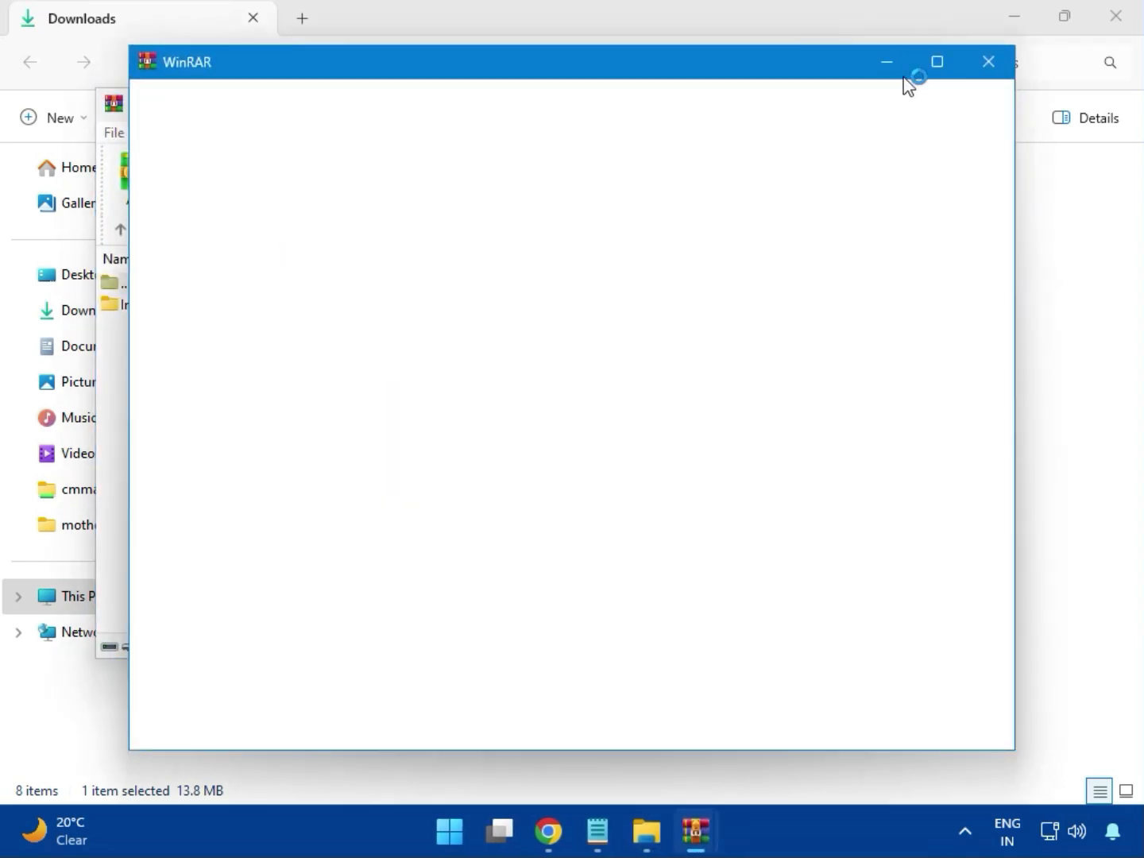
left_click(990, 62)
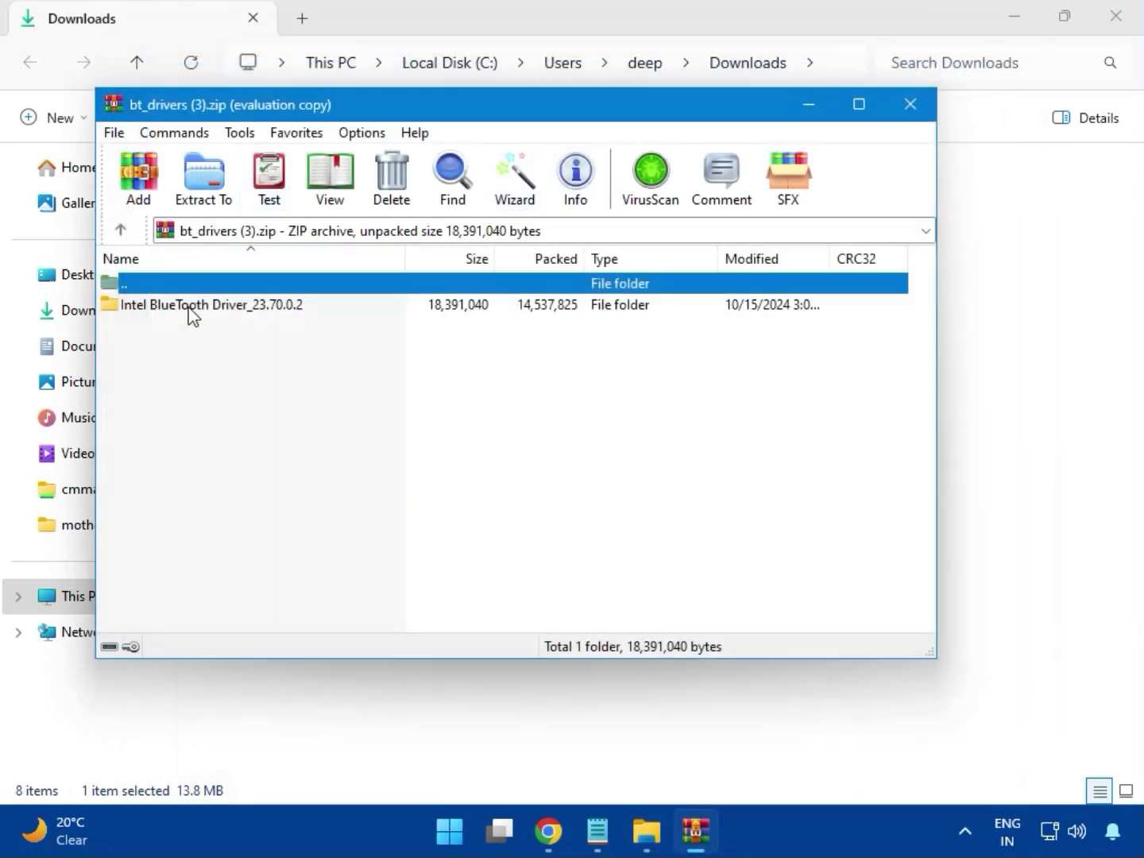
left_click(135, 311)
double_click(215, 305)
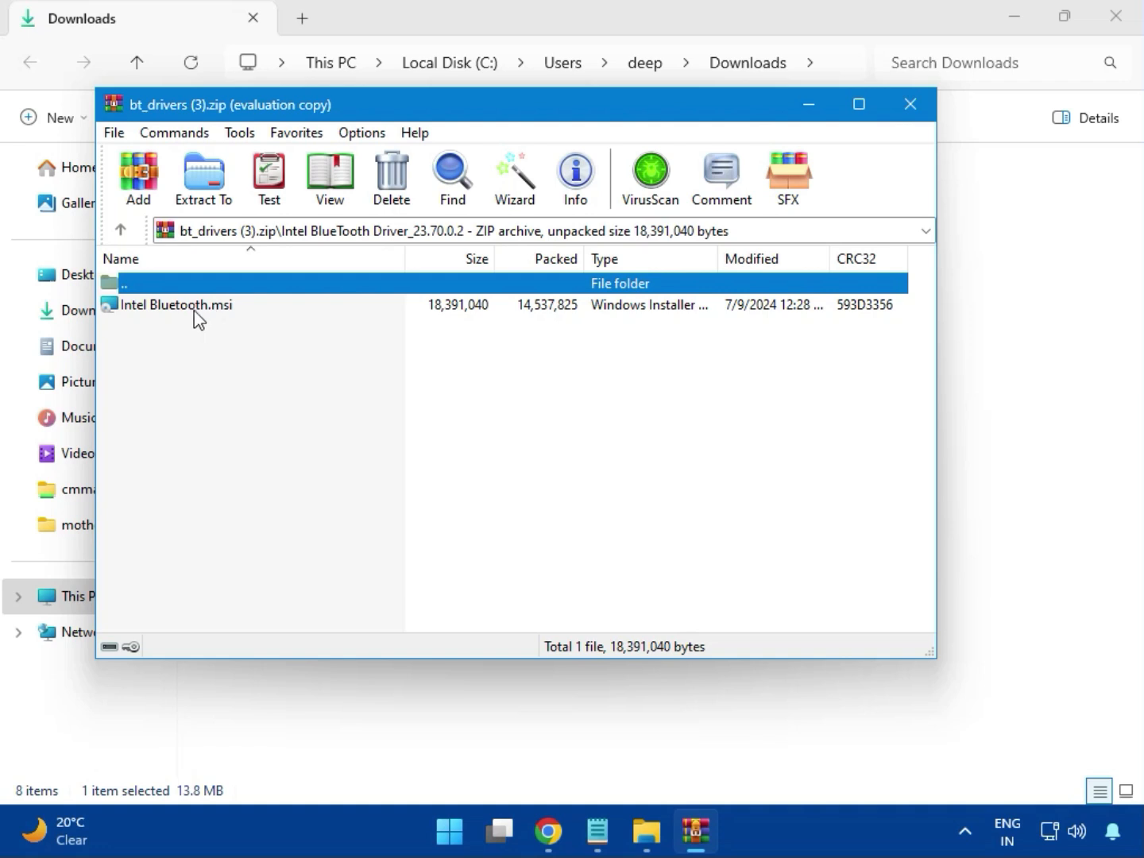
double_click(191, 306)
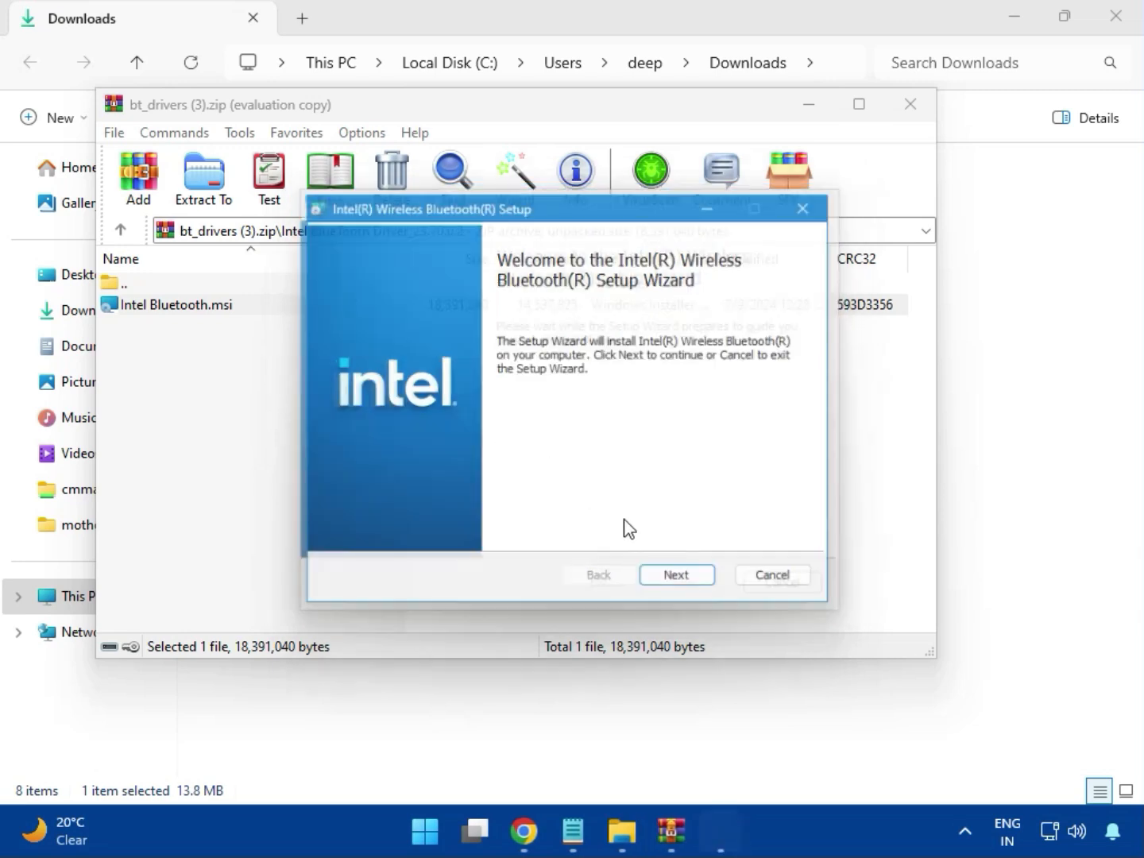
Accept the license agreement in the Intel Wireless Bluetooth setup wizard and continue to the setup type choice.
left_click(687, 587)
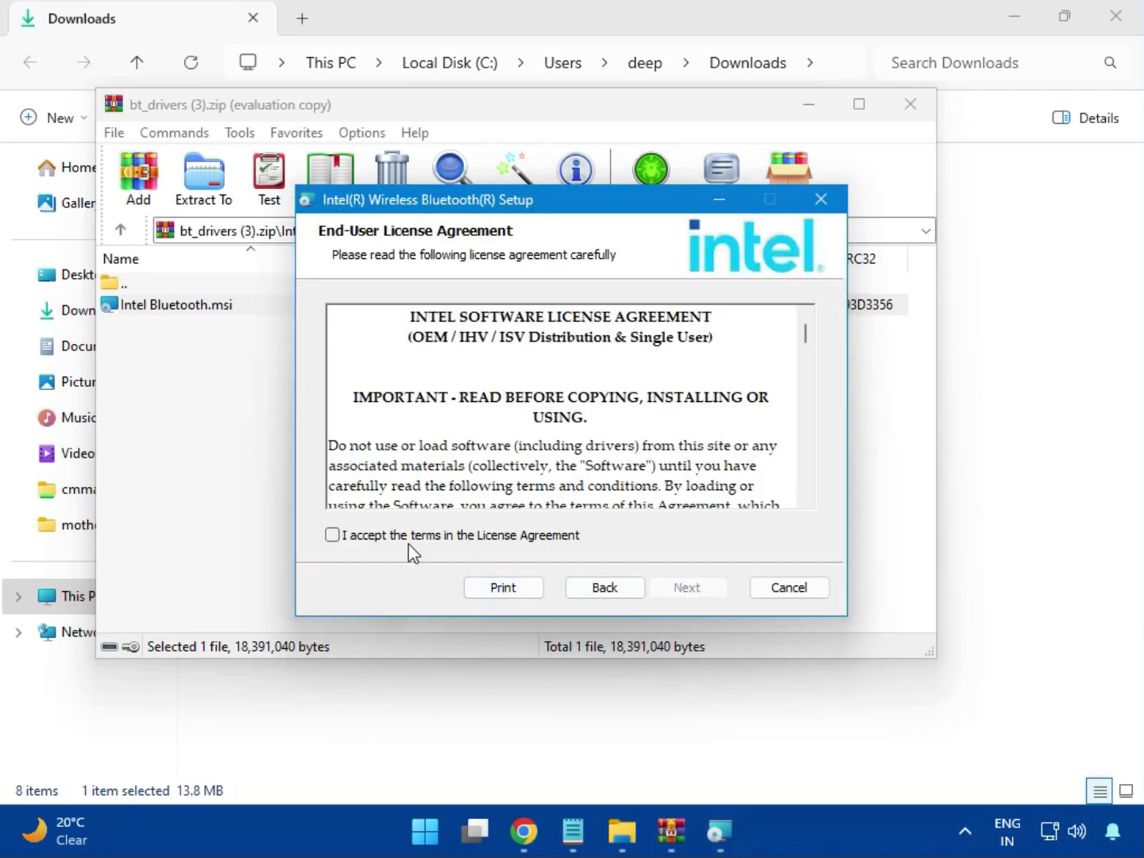
left_click(410, 540)
left_click(681, 588)
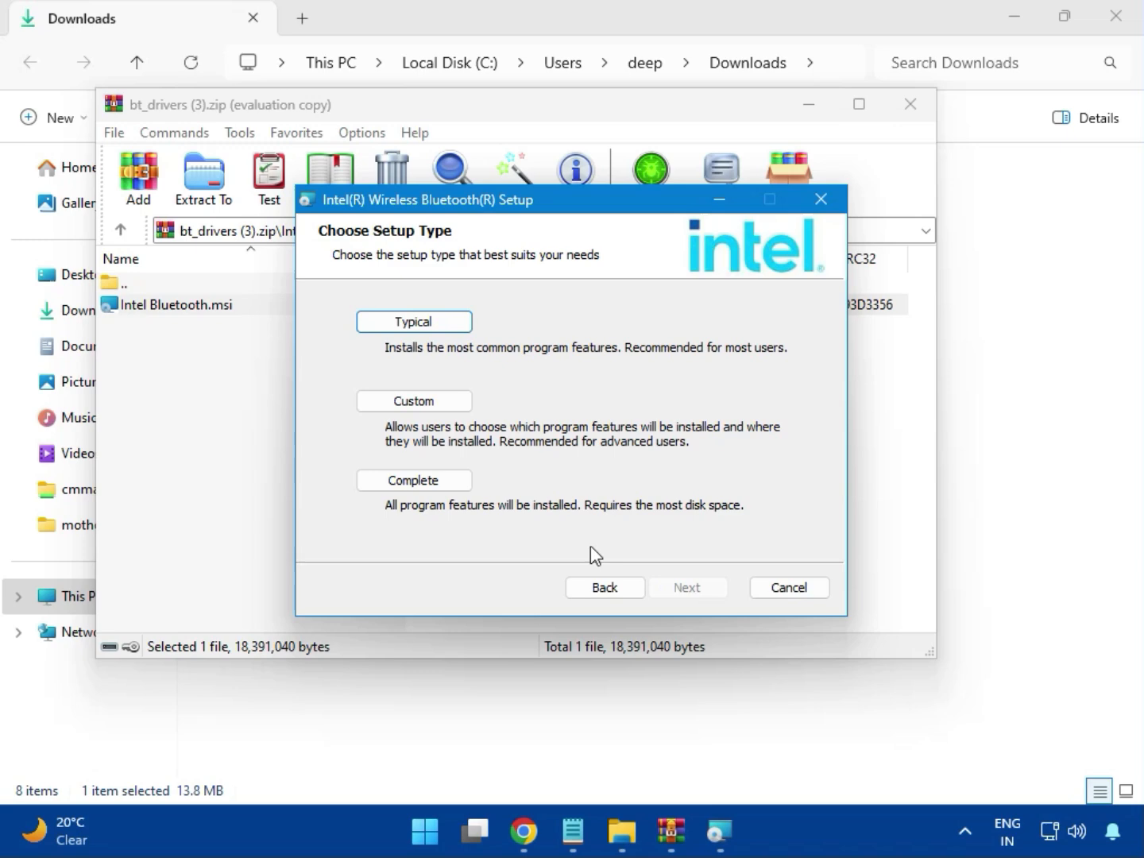
Install Intel Wireless Bluetooth with the Typical setup type, allow the device changes, finish the wizard and close the archive.
left_click(396, 324)
left_click(657, 587)
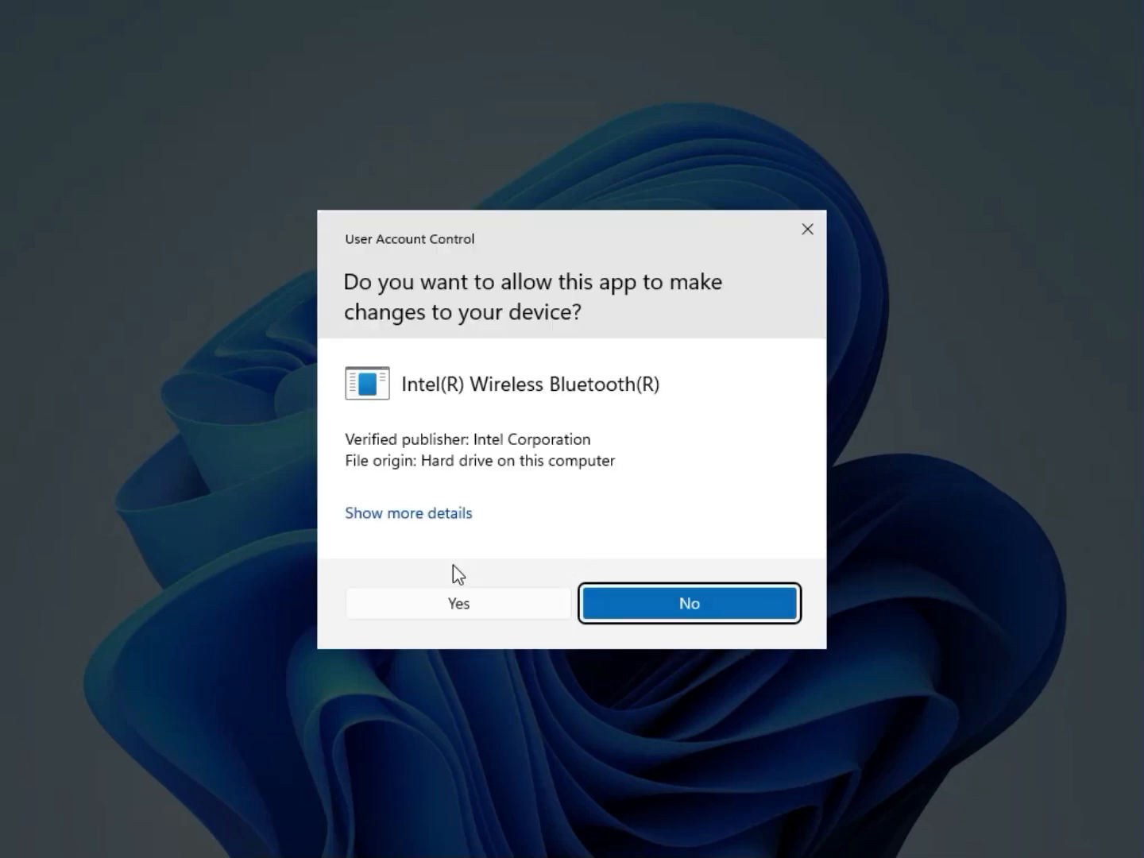
left_click(442, 598)
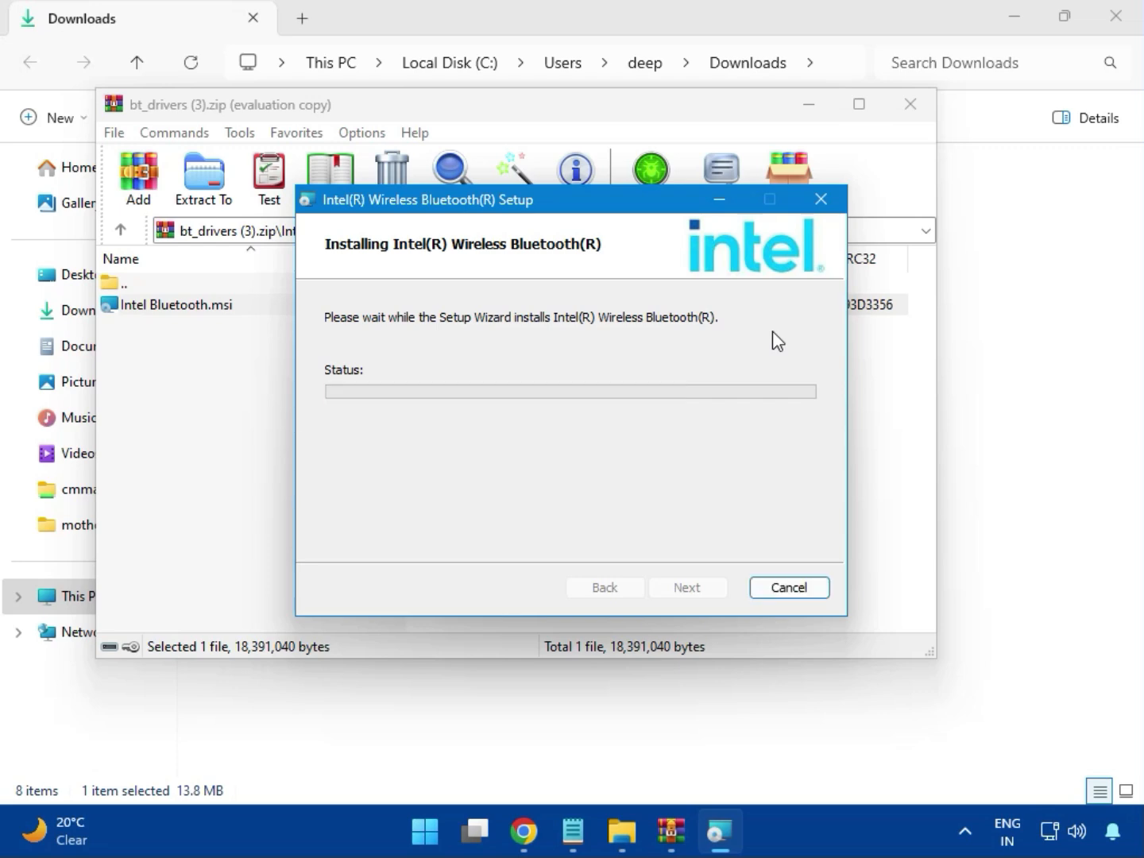
left_click(688, 588)
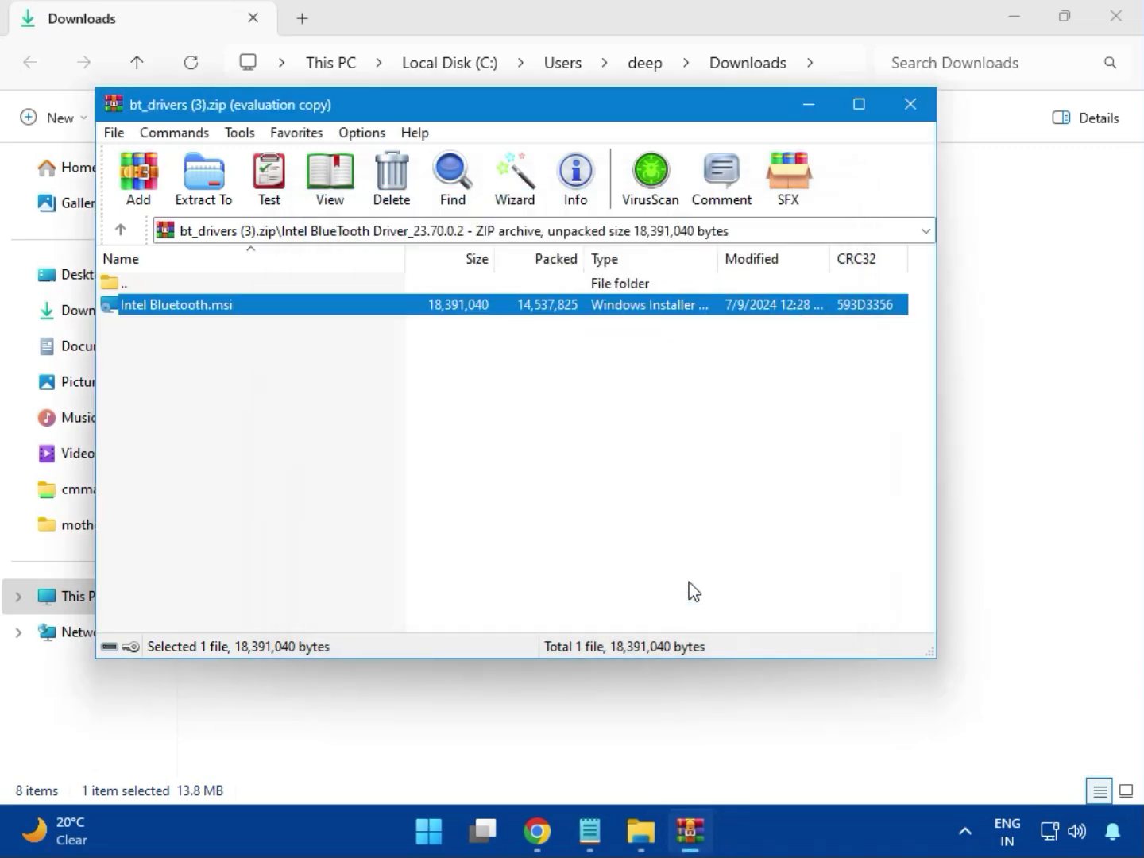
left_click(912, 106)
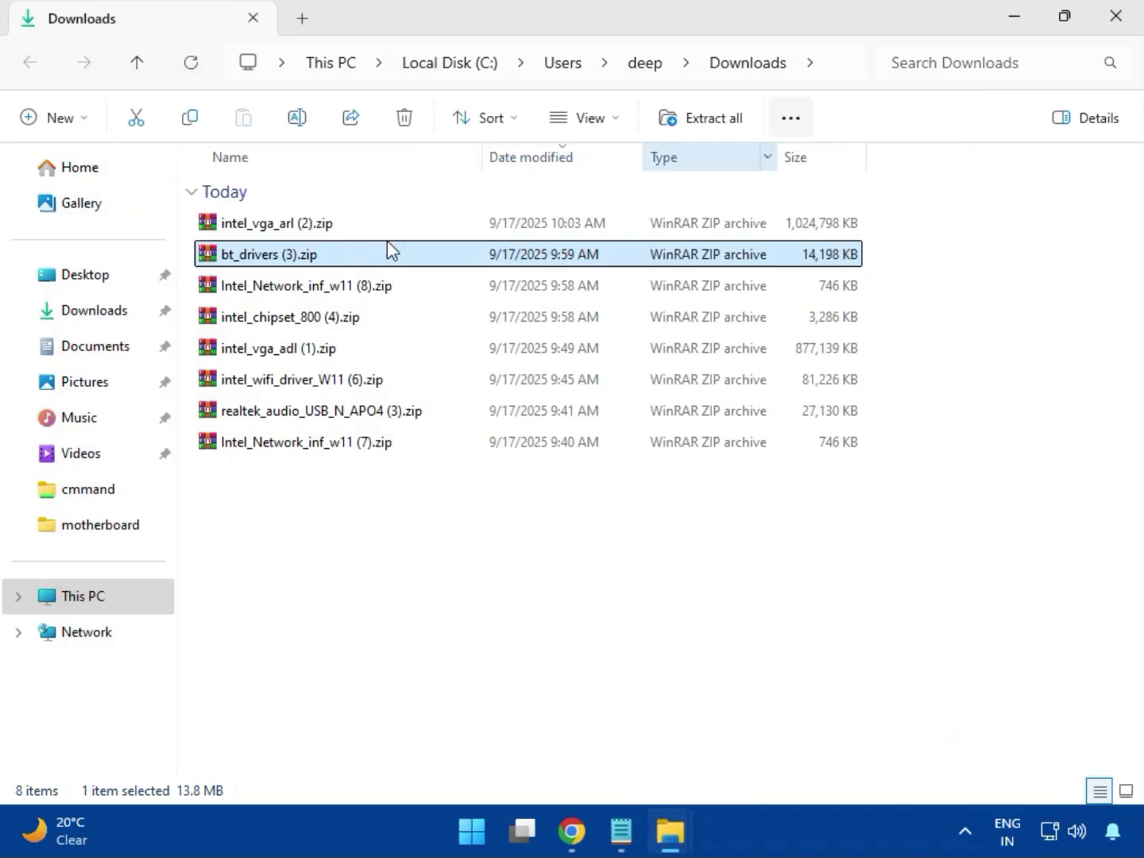
Open Intel_Network_inf_w11 (8).zip from Downloads and go into its W11 folder.
left_click(300, 299)
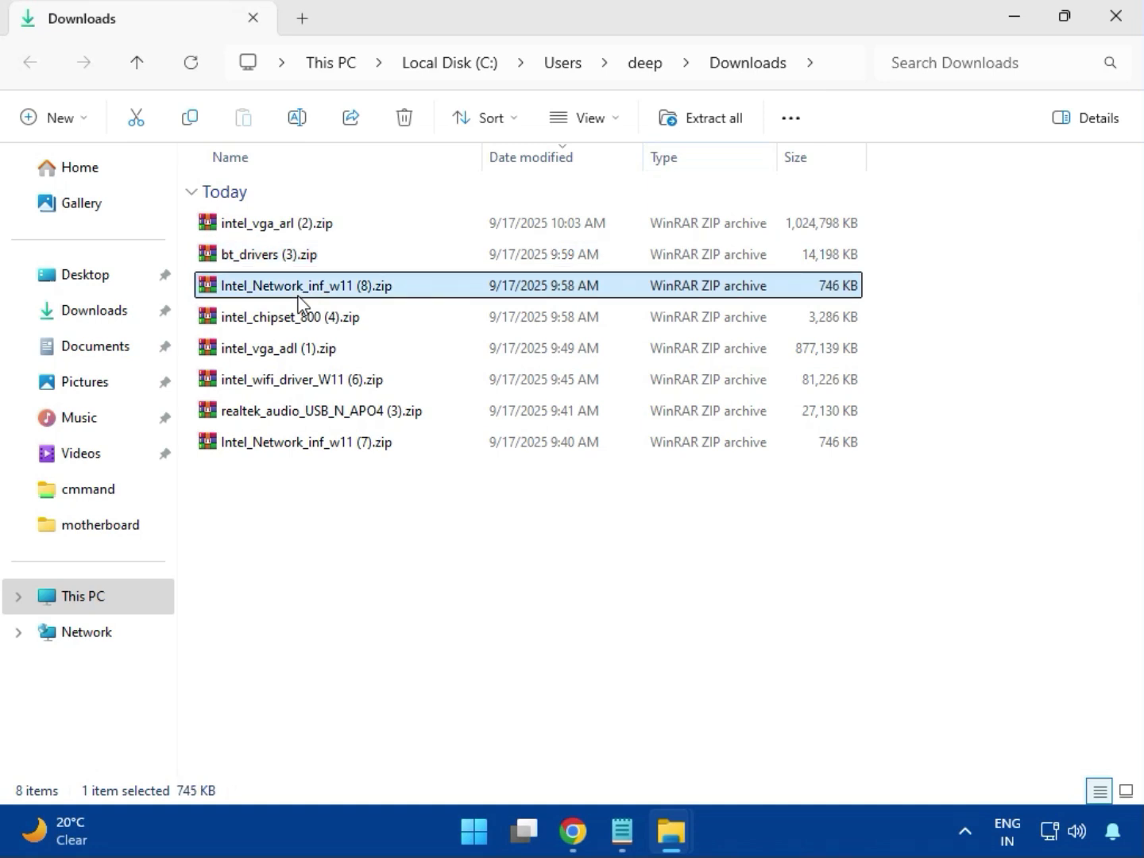
double_click(319, 298)
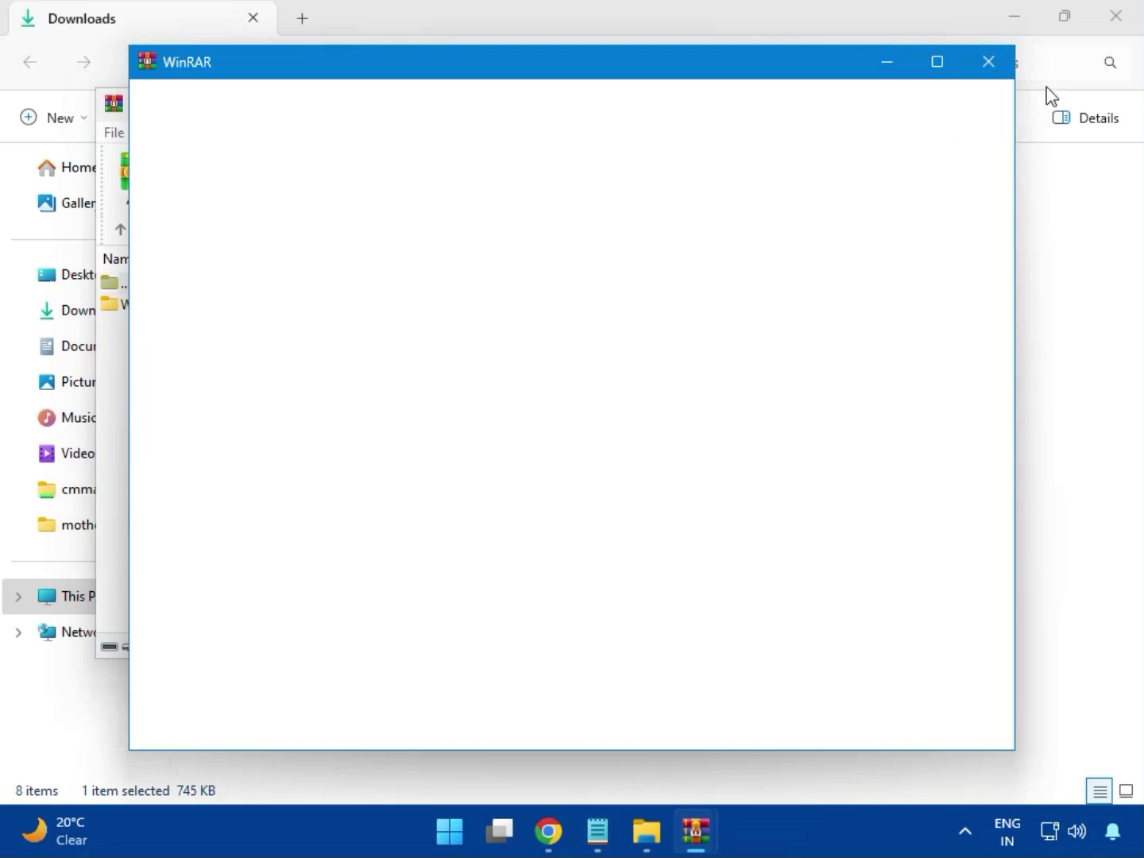
left_click(989, 67)
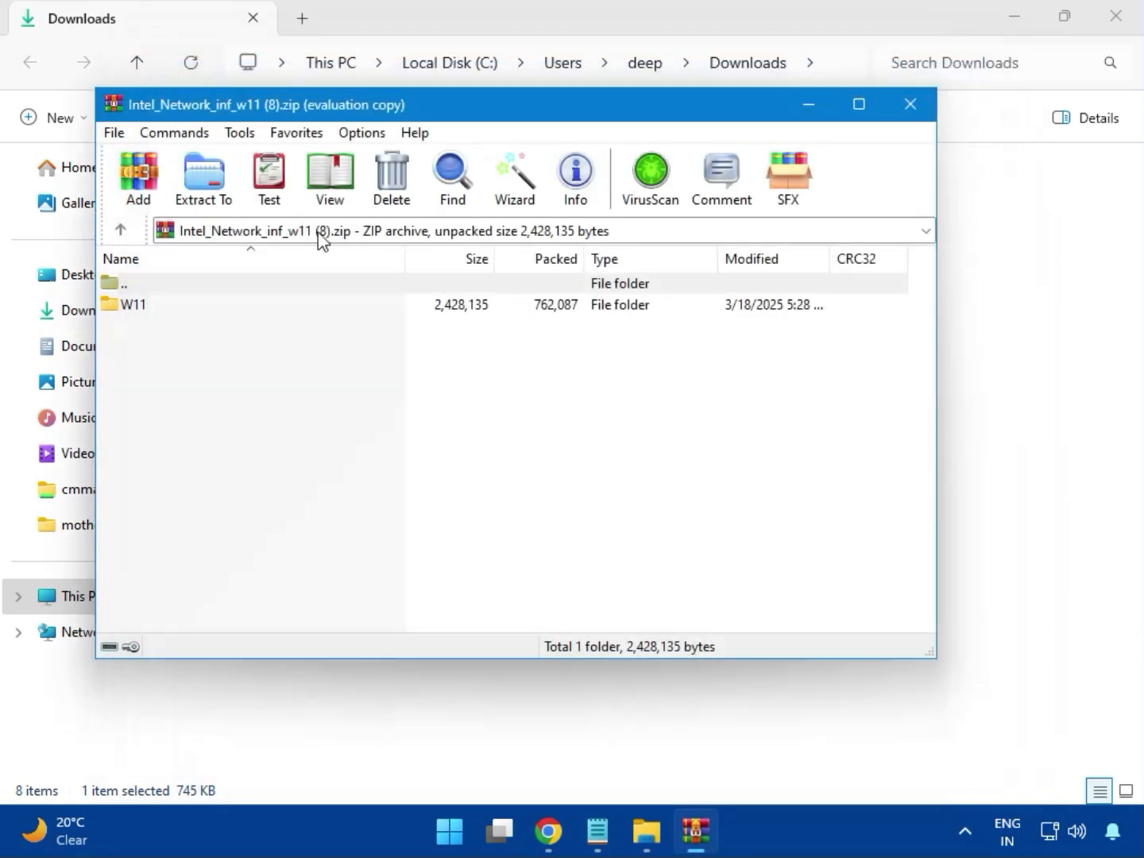
left_click(137, 305)
double_click(144, 311)
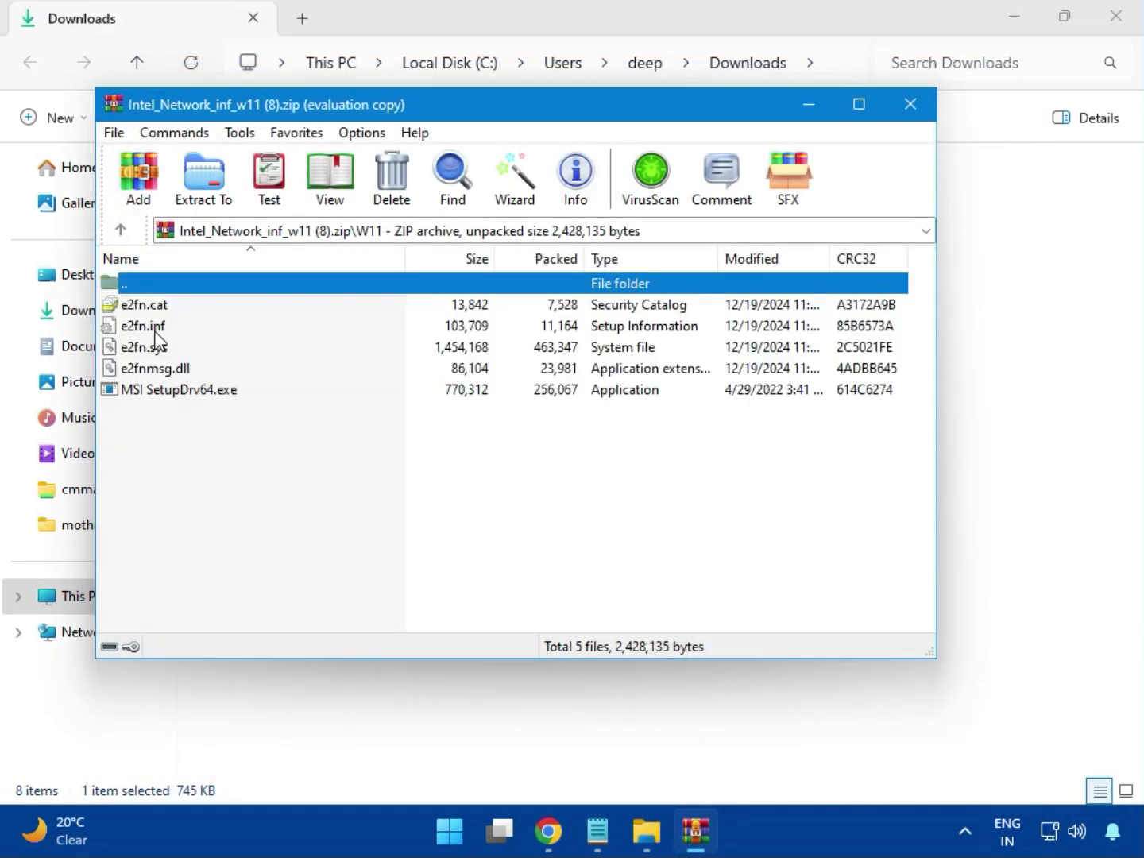
Run MSI SetupDrv64.exe with permission to change the device, and close the MSI SetupDrv and archive windows.
double_click(213, 393)
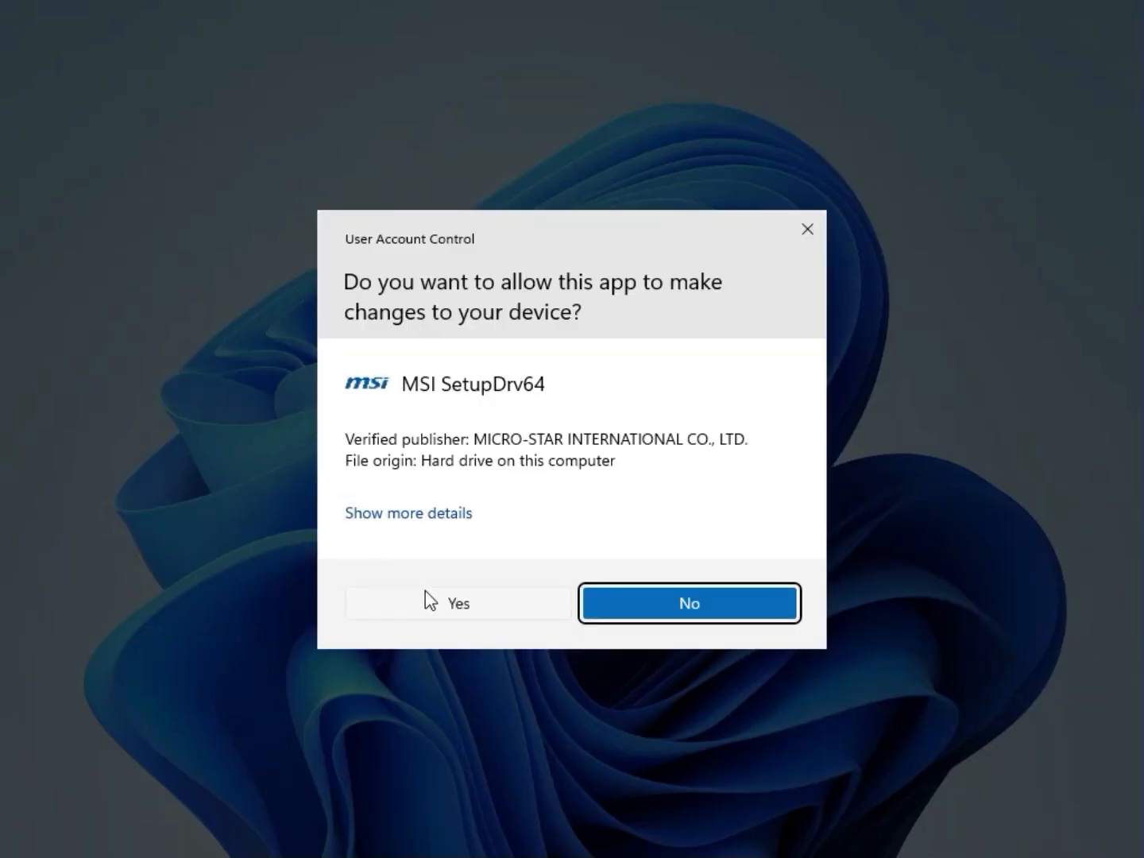
left_click(426, 591)
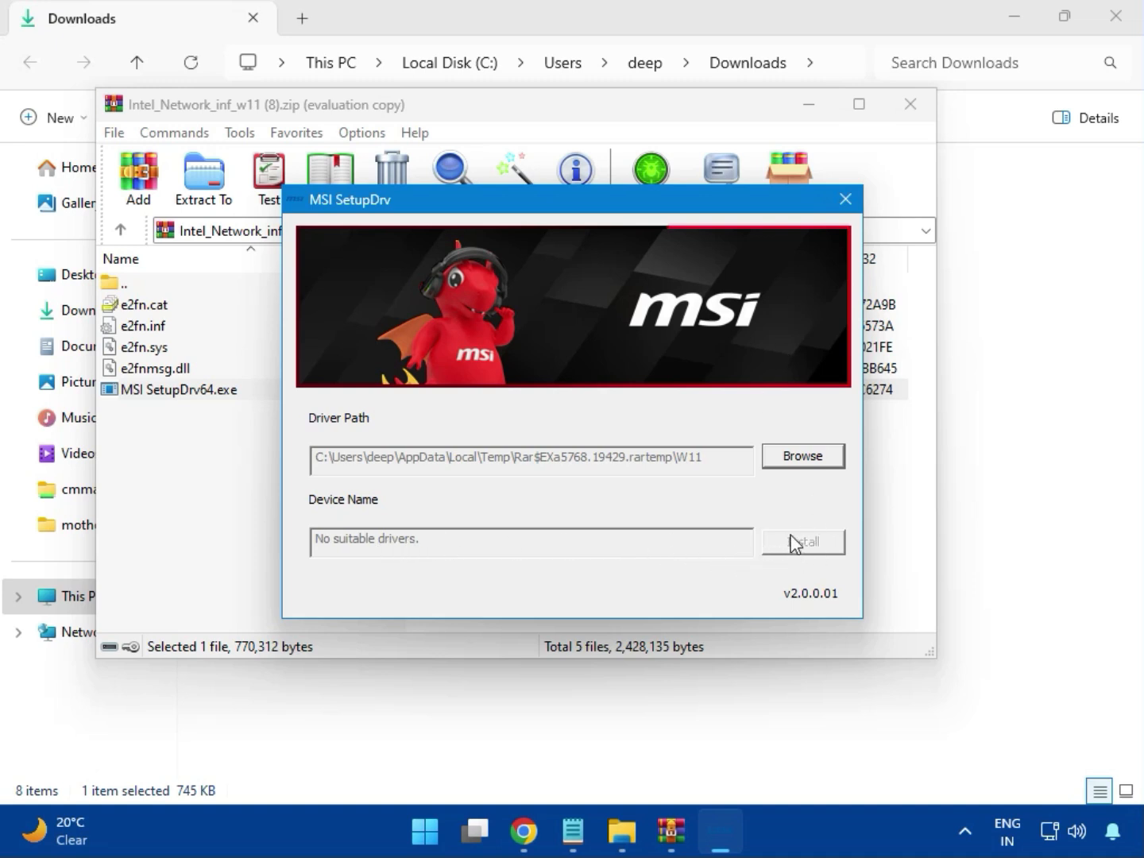
left_click(845, 199)
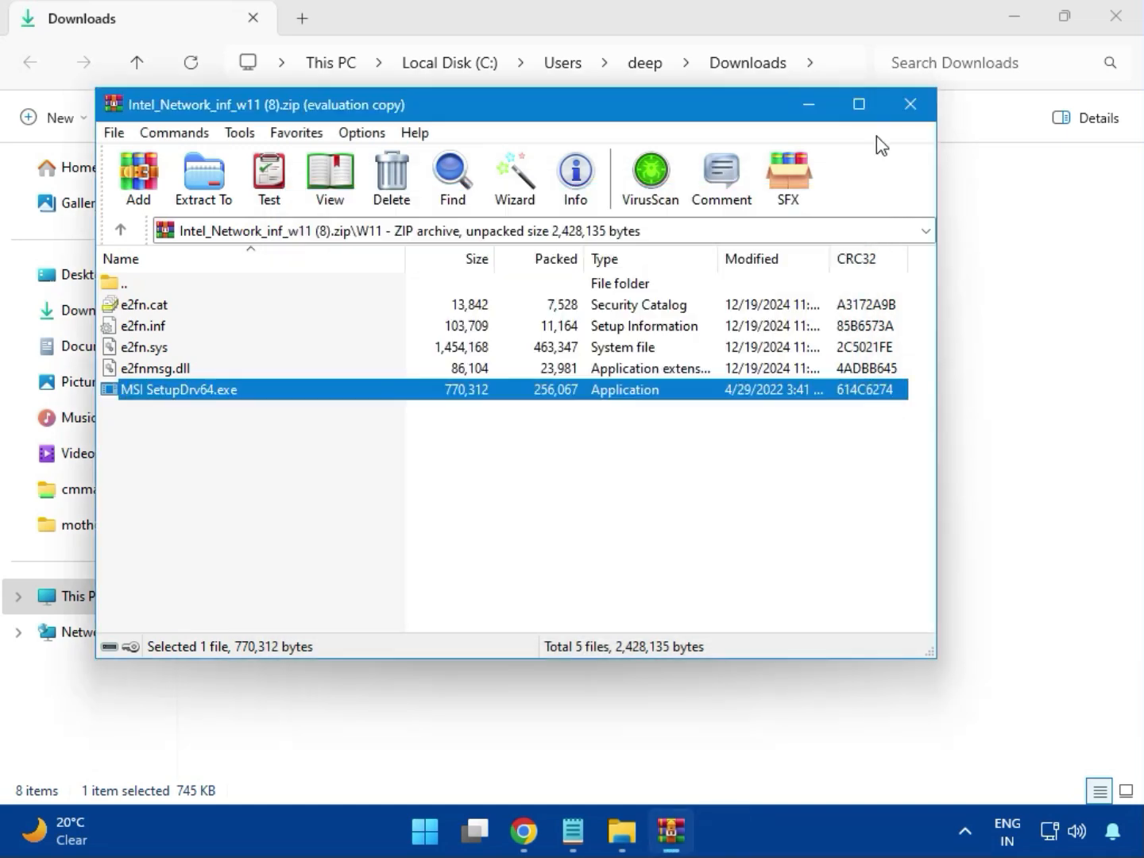
left_click(911, 104)
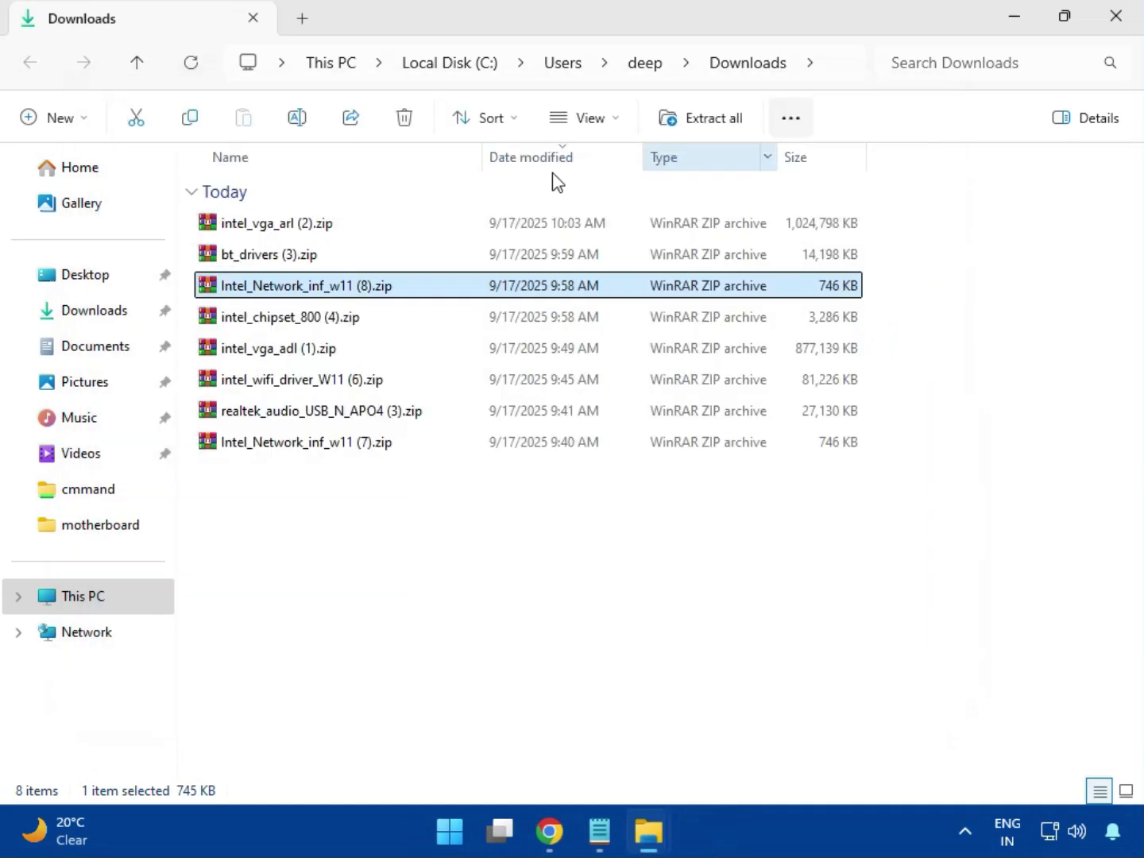
Open intel_chipset_800 (4).zip and launch SetupChipset.exe from its Intel Chipset Driver_10.1.20062.8627 folder.
left_click(266, 321)
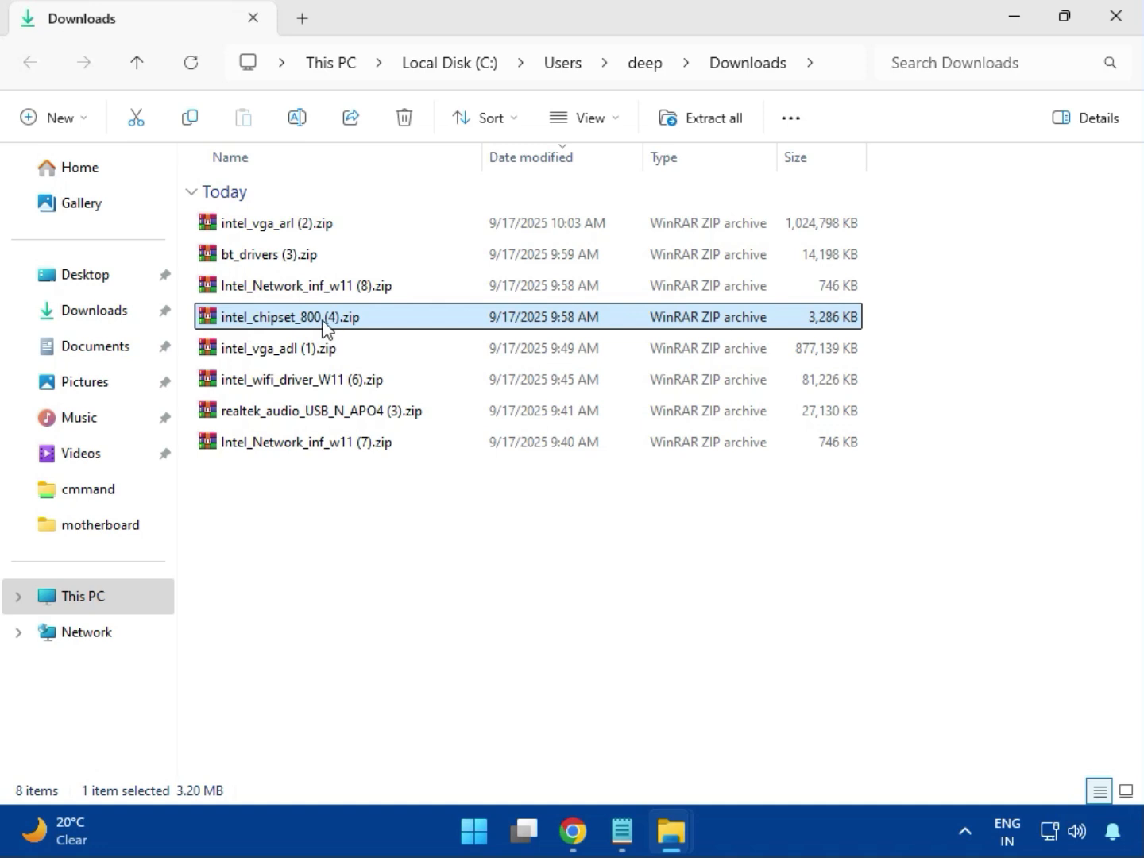
double_click(321, 322)
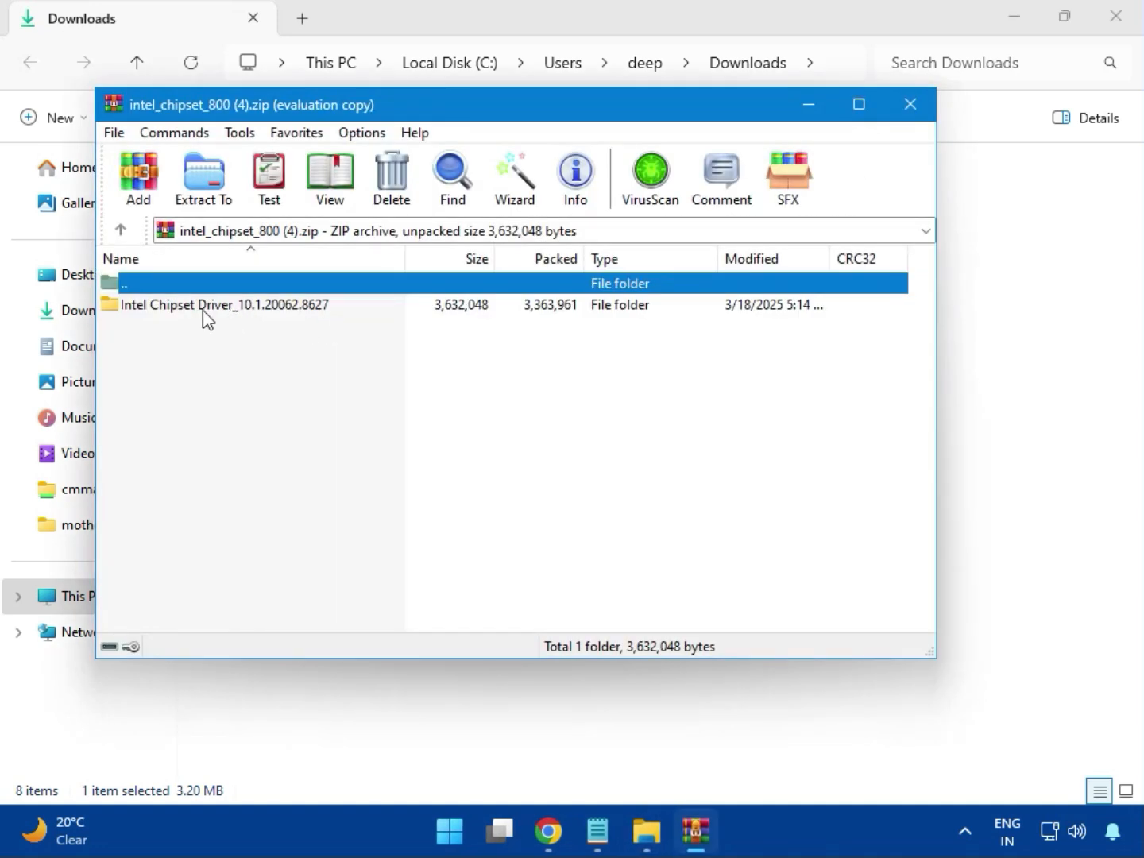
left_click(159, 315)
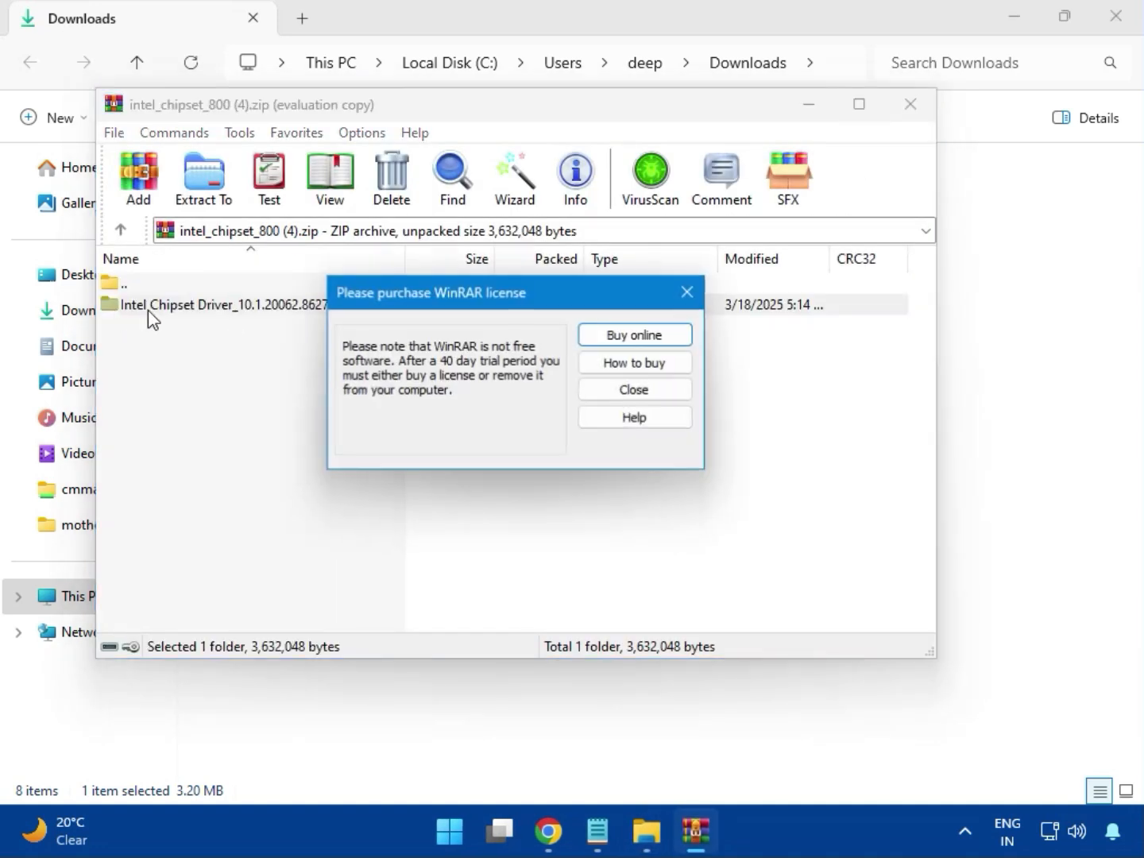
left_click(689, 293)
double_click(279, 308)
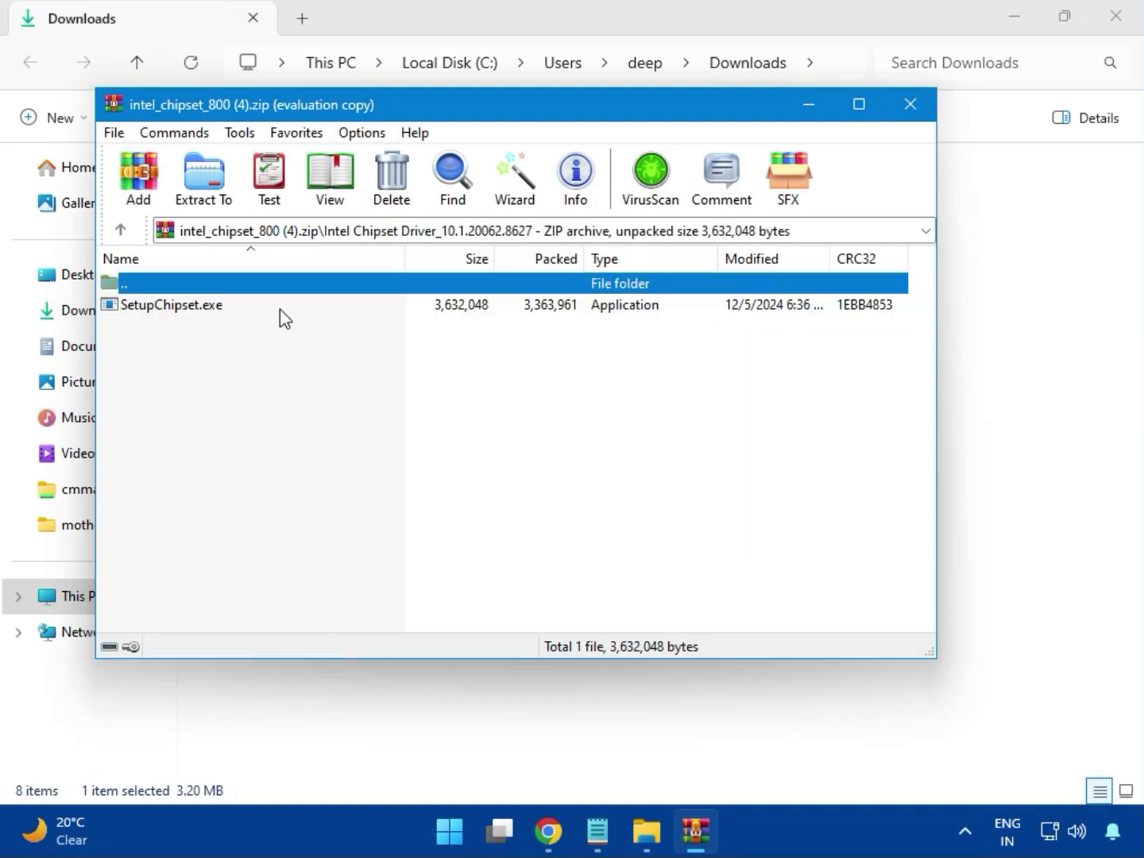
double_click(182, 308)
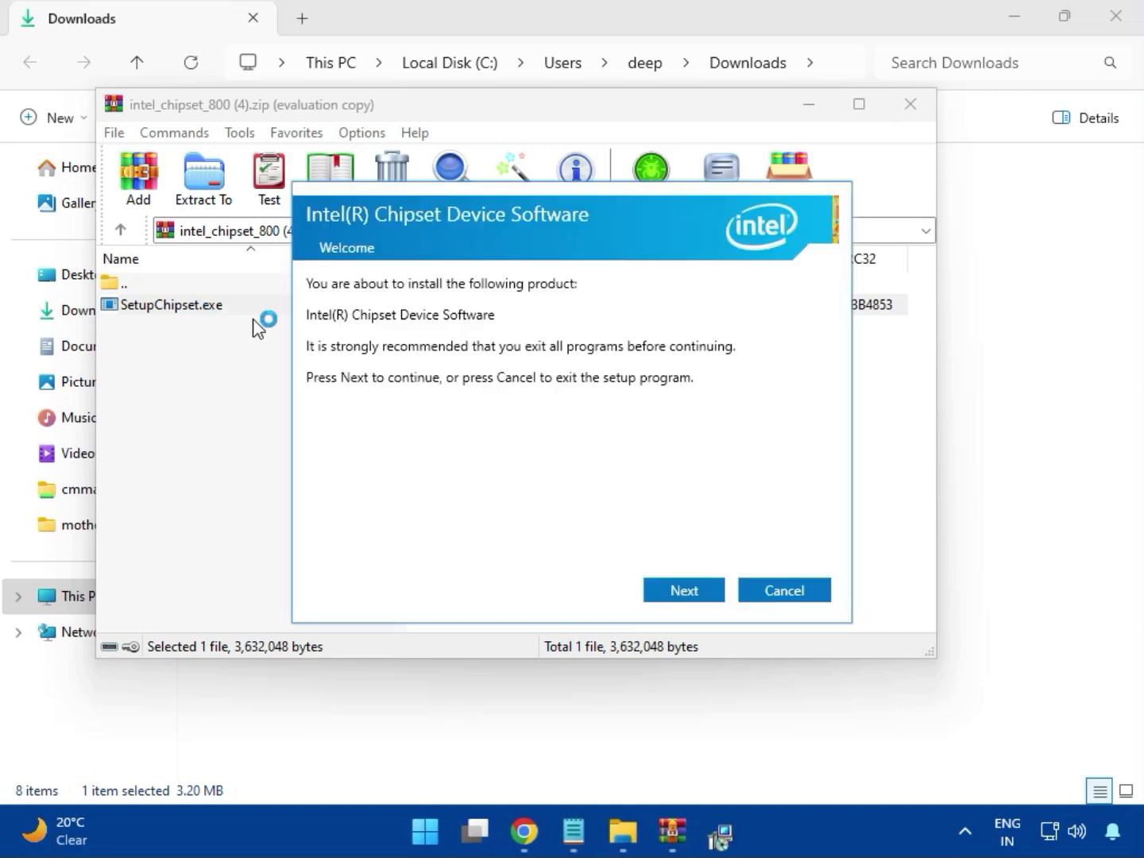
Accept the license and try to install the Intel Chipset Device Software, and close the installer and the archive.
left_click(688, 591)
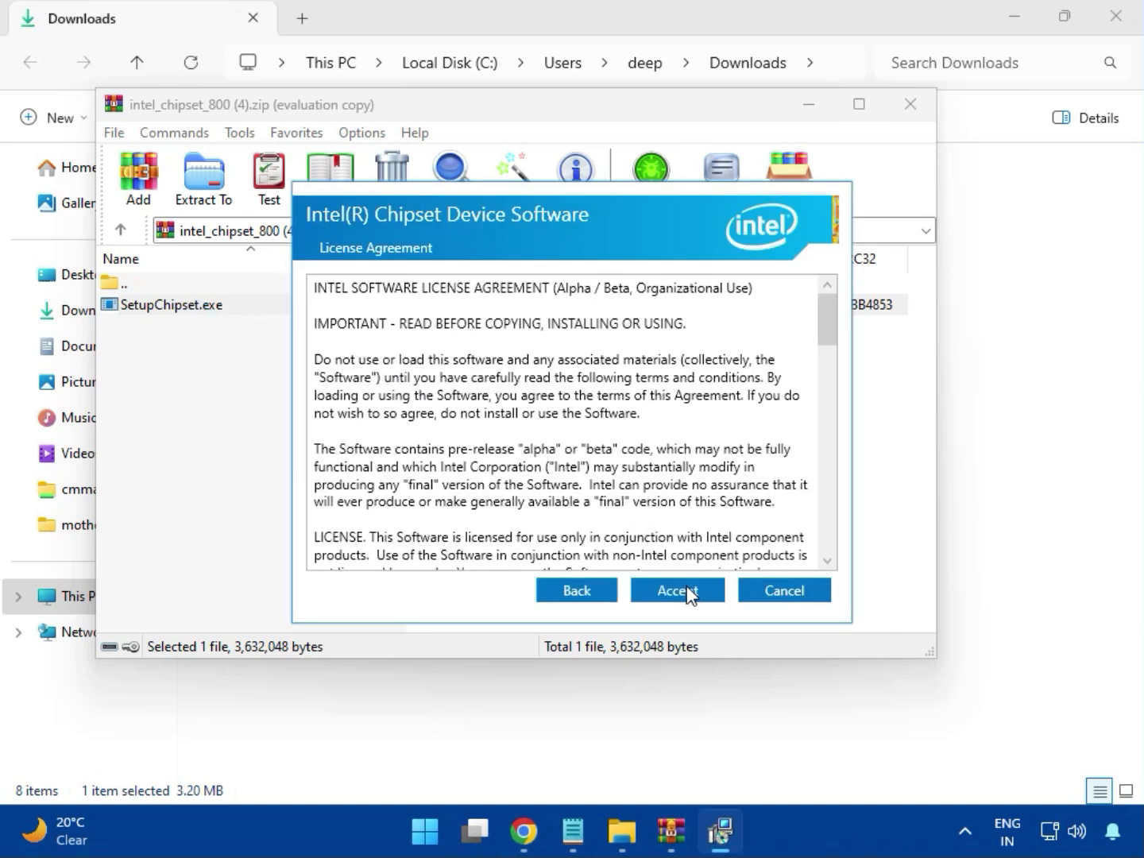
left_click(687, 592)
left_click(684, 591)
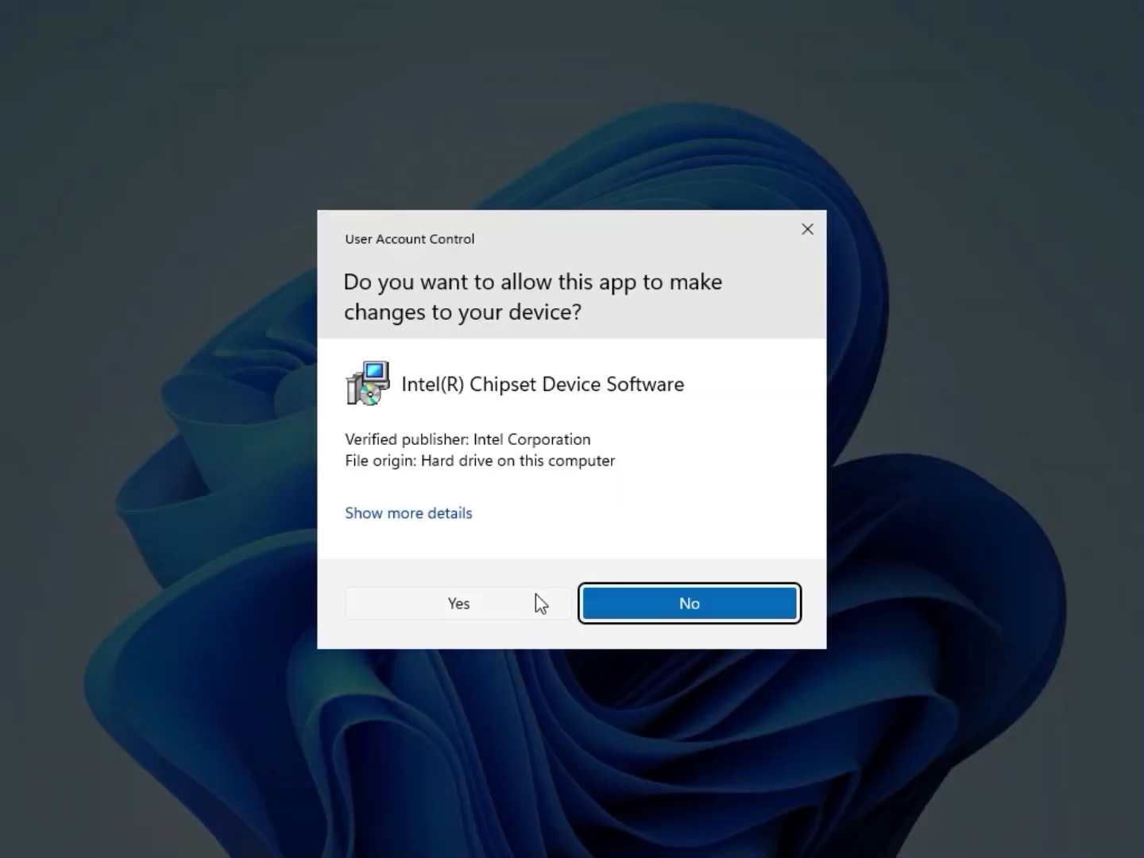
left_click(521, 603)
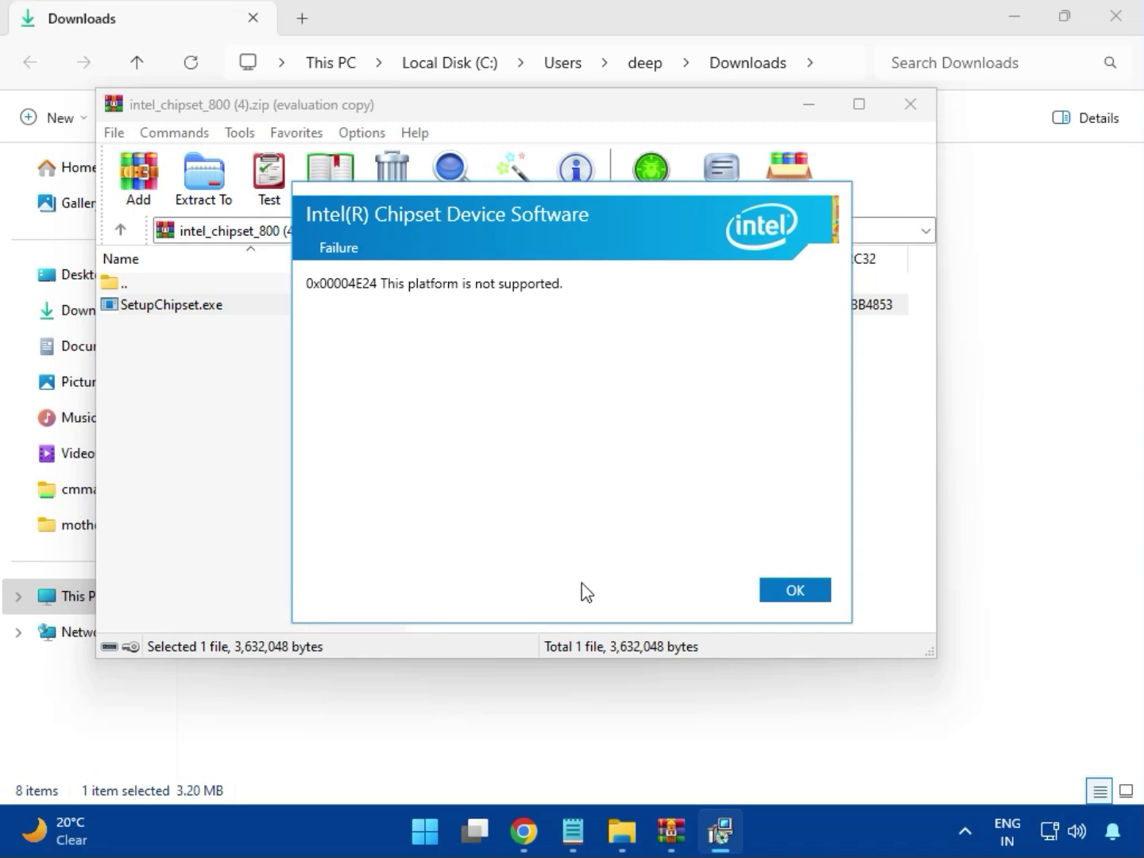
left_click(777, 594)
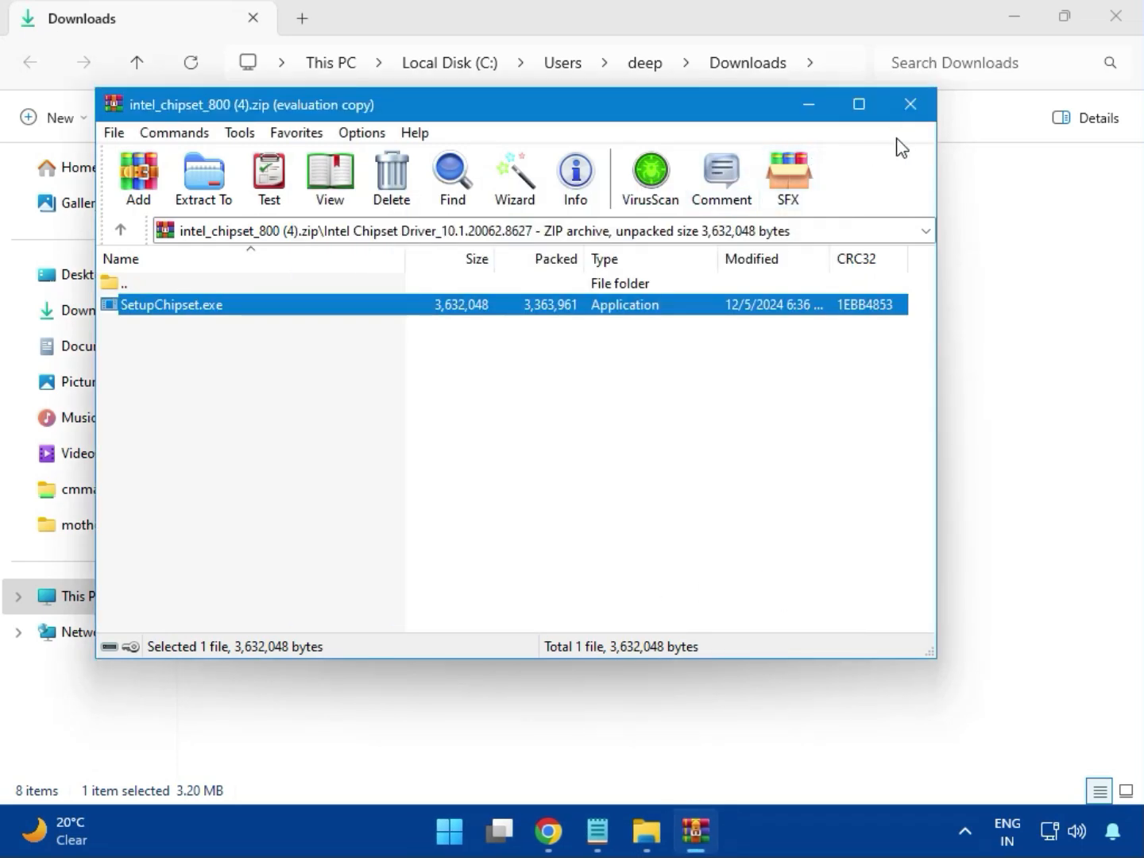
left_click(911, 112)
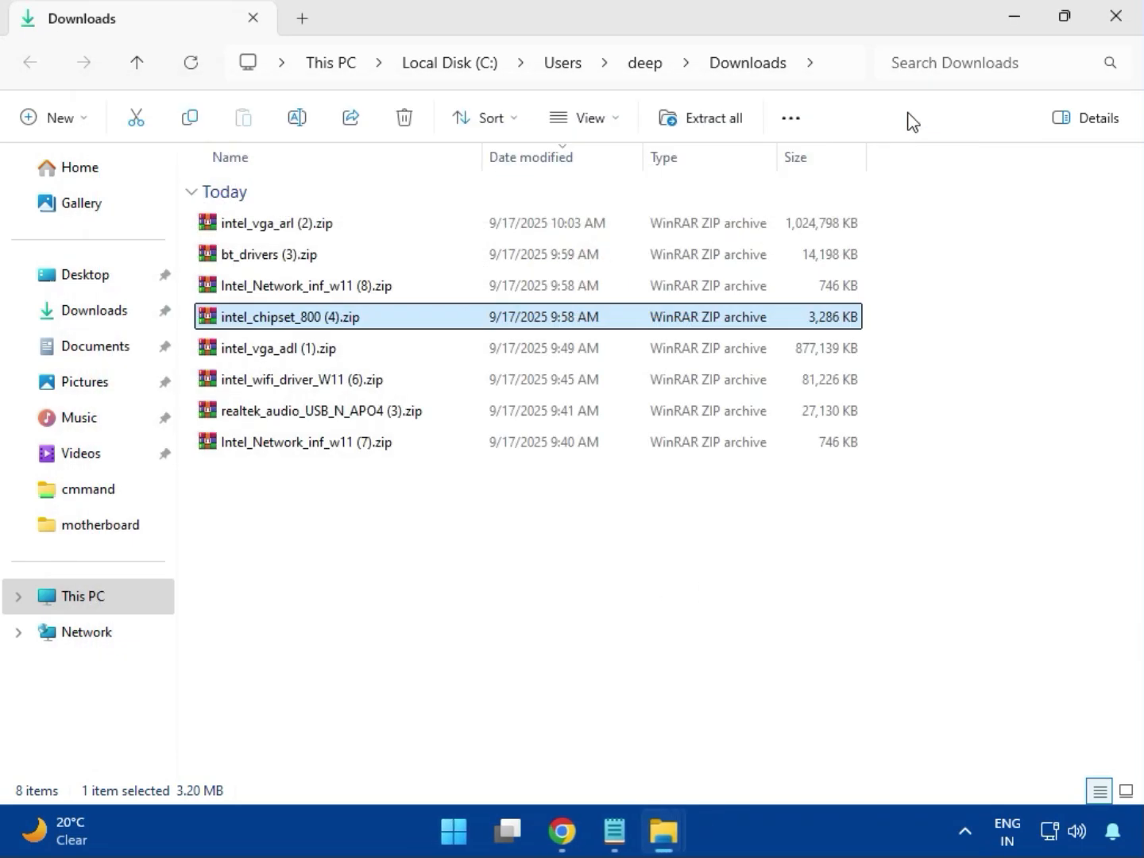
Look at the contents of intel_vga_adl (1).zip and close the archive.
left_click(294, 355)
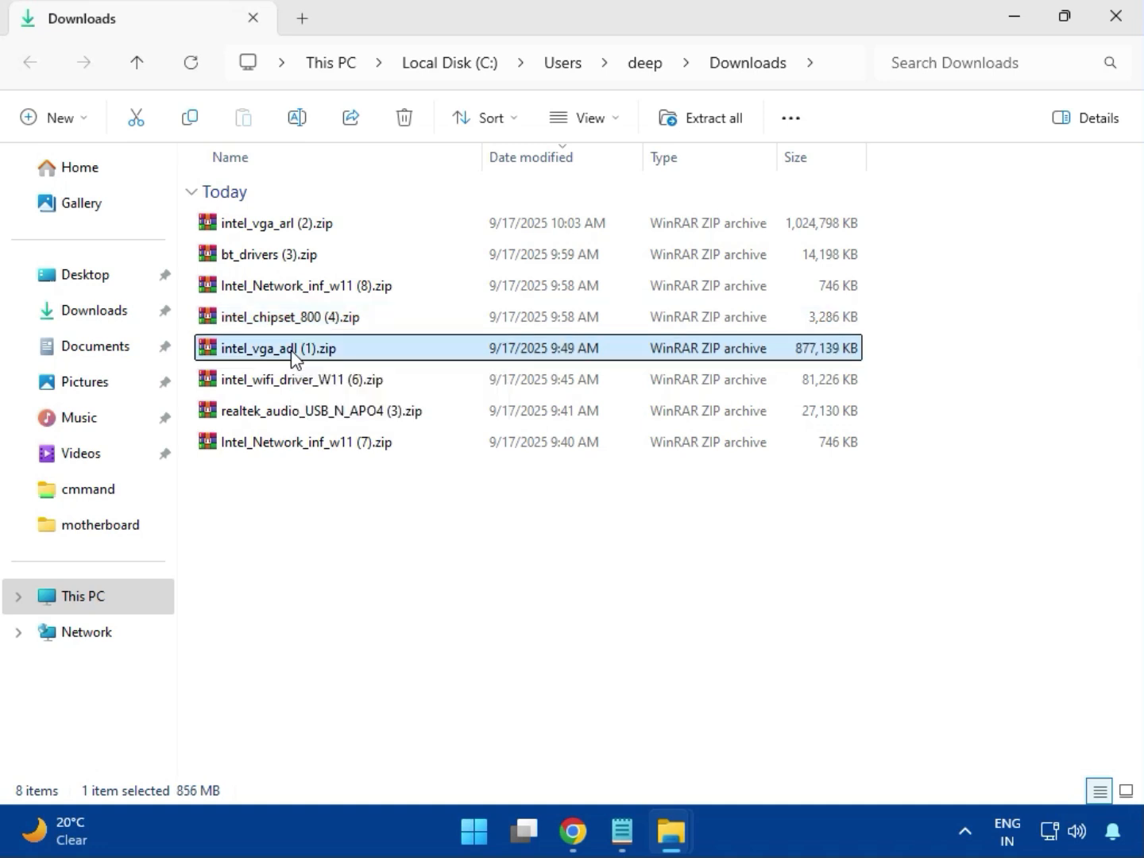
double_click(282, 350)
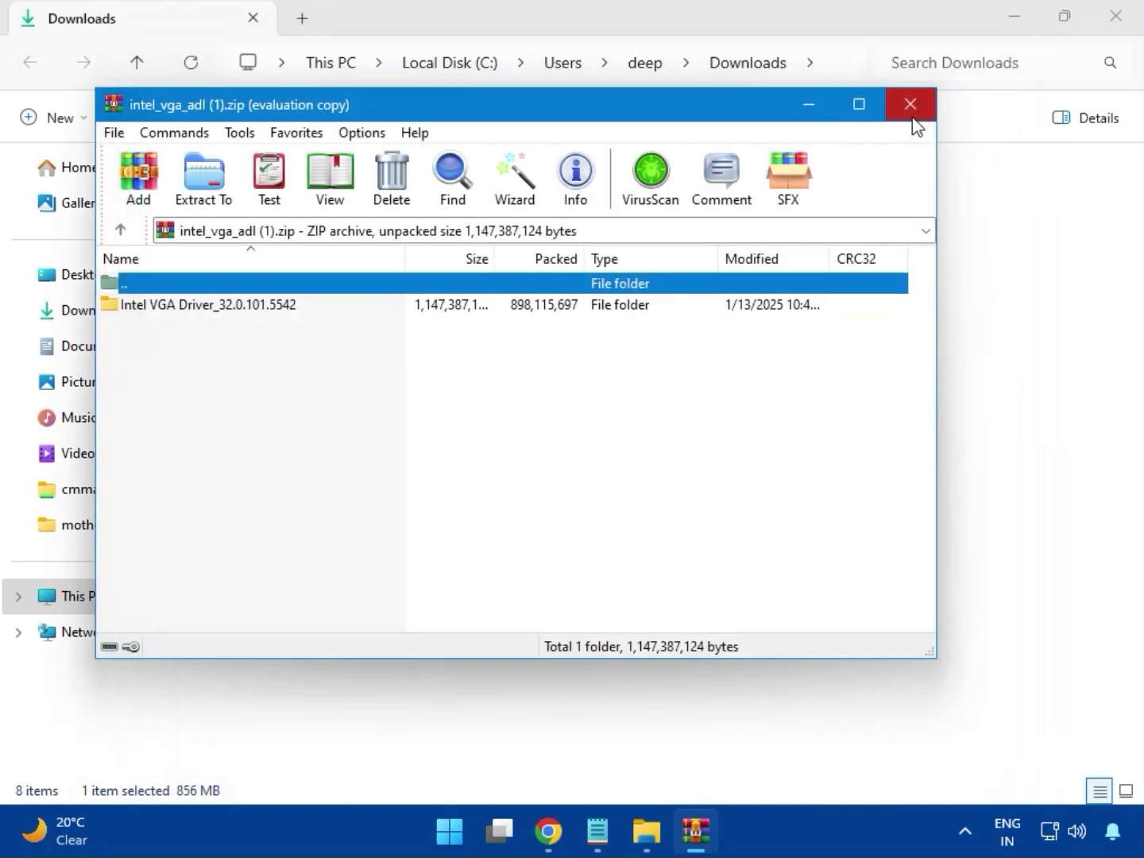
left_click(909, 104)
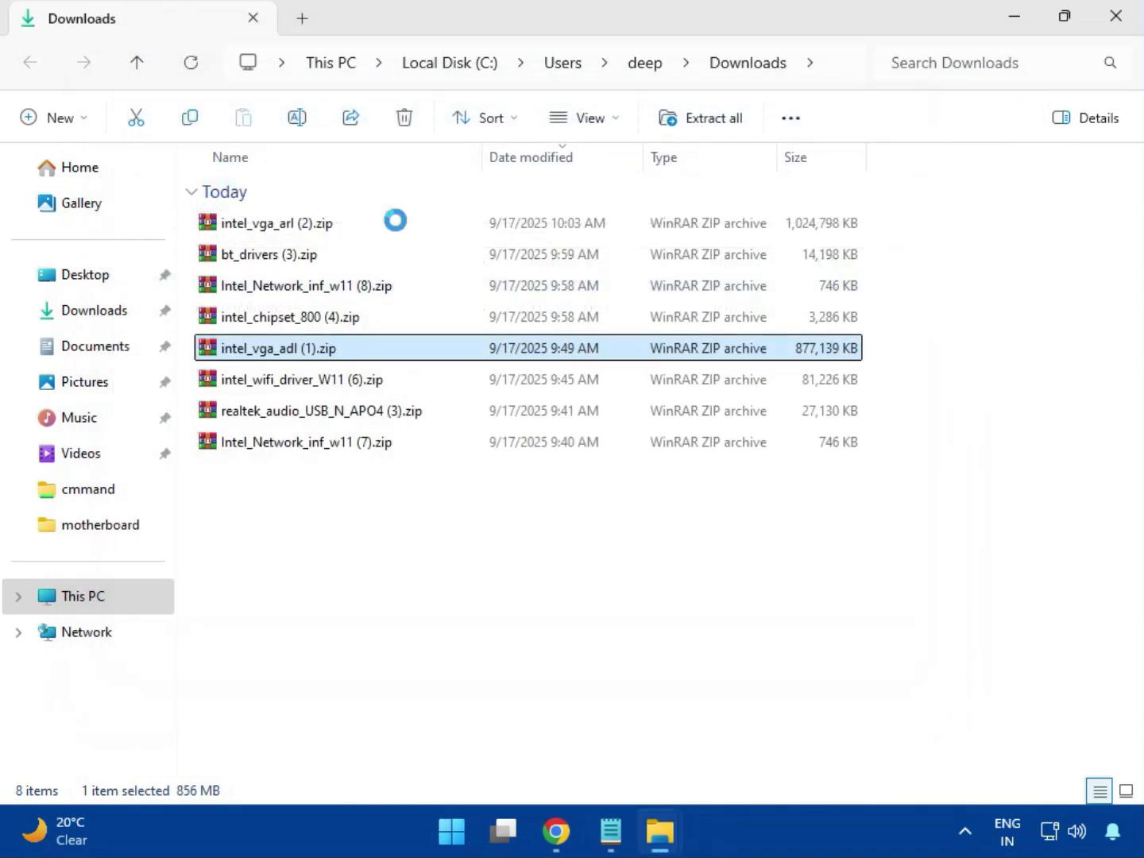
Open intel_wifi_driver_W11 (6).zip and go to Intel WIFI Driver_23.40.0.4\UWD\Win64 inside it.
left_click(293, 382)
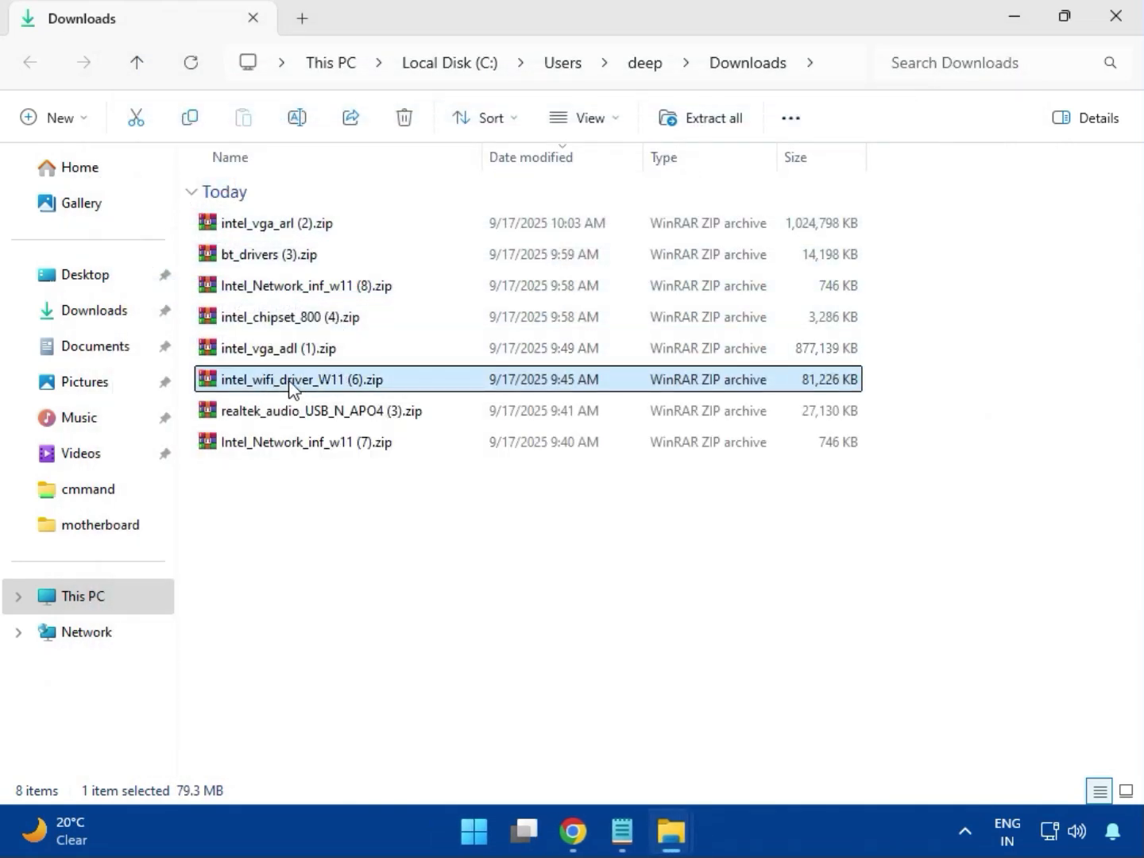
double_click(291, 383)
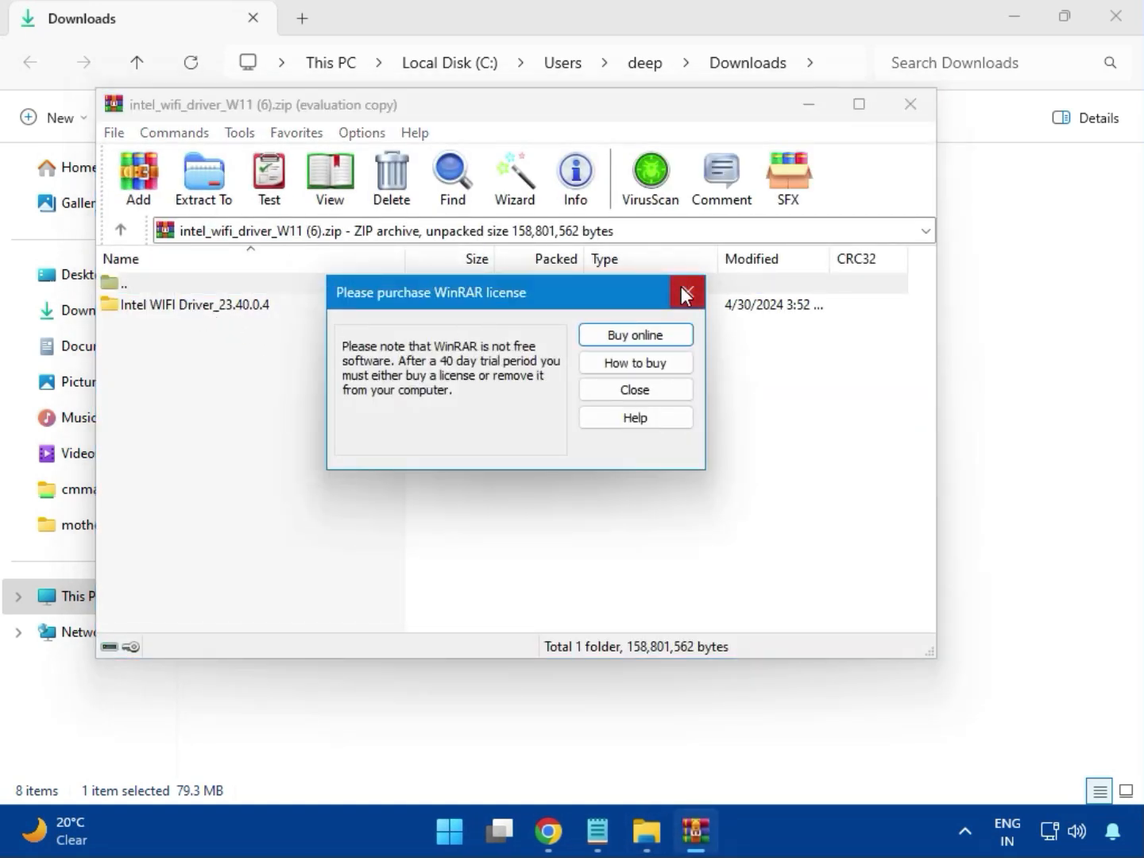
left_click(685, 294)
double_click(183, 305)
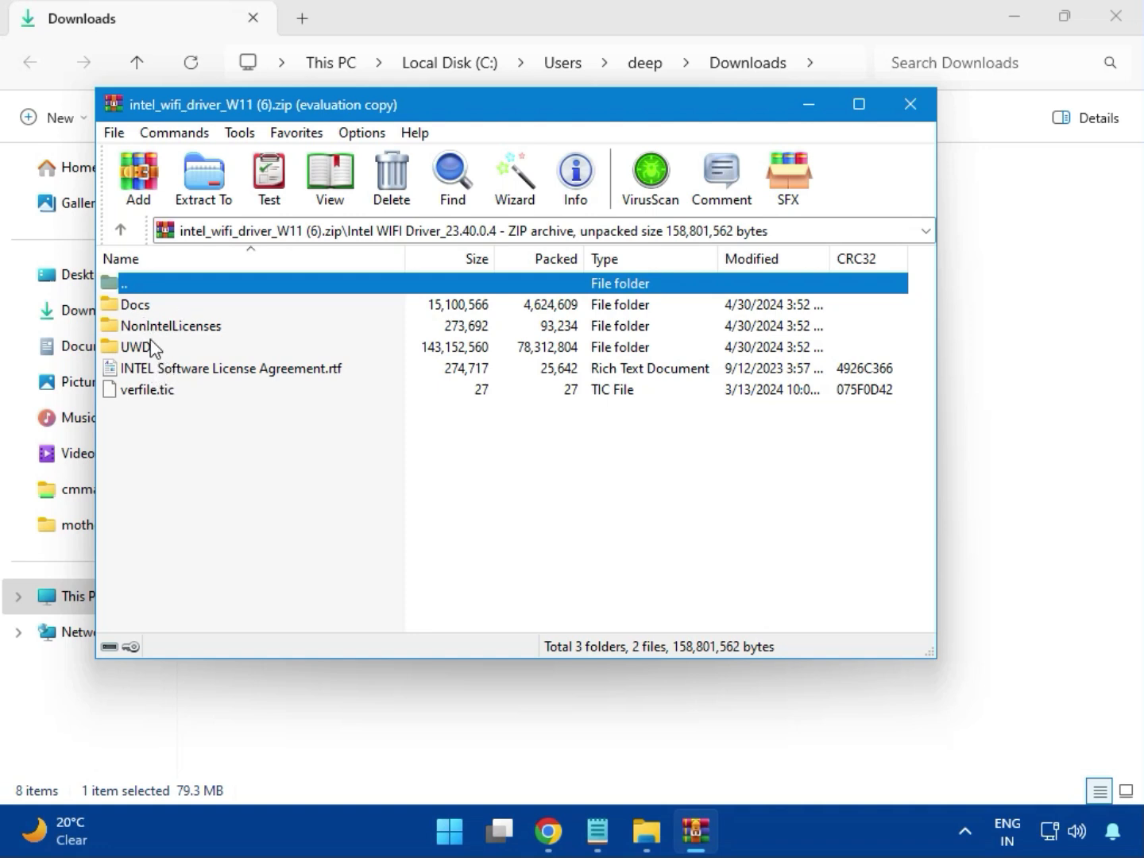
double_click(154, 347)
double_click(153, 308)
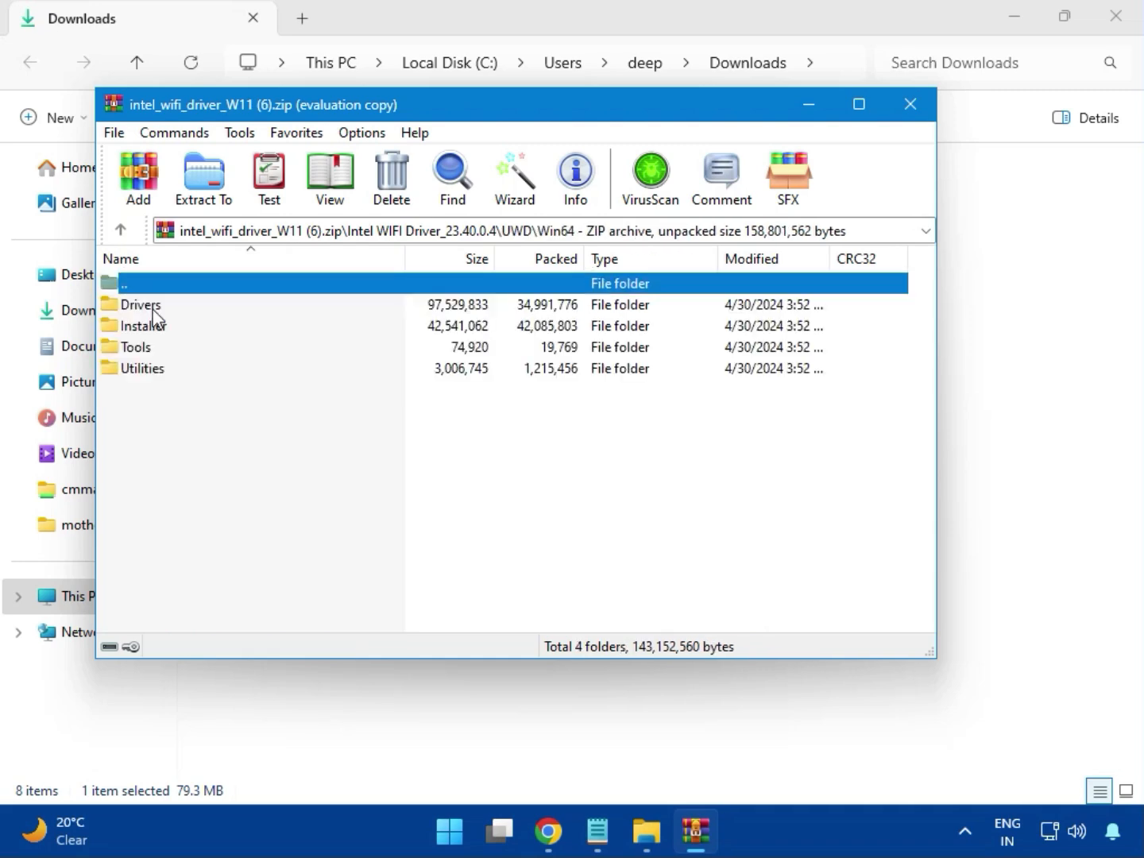
Look through the files in the archive's Drivers folder and return to the Win64 folder.
double_click(156, 305)
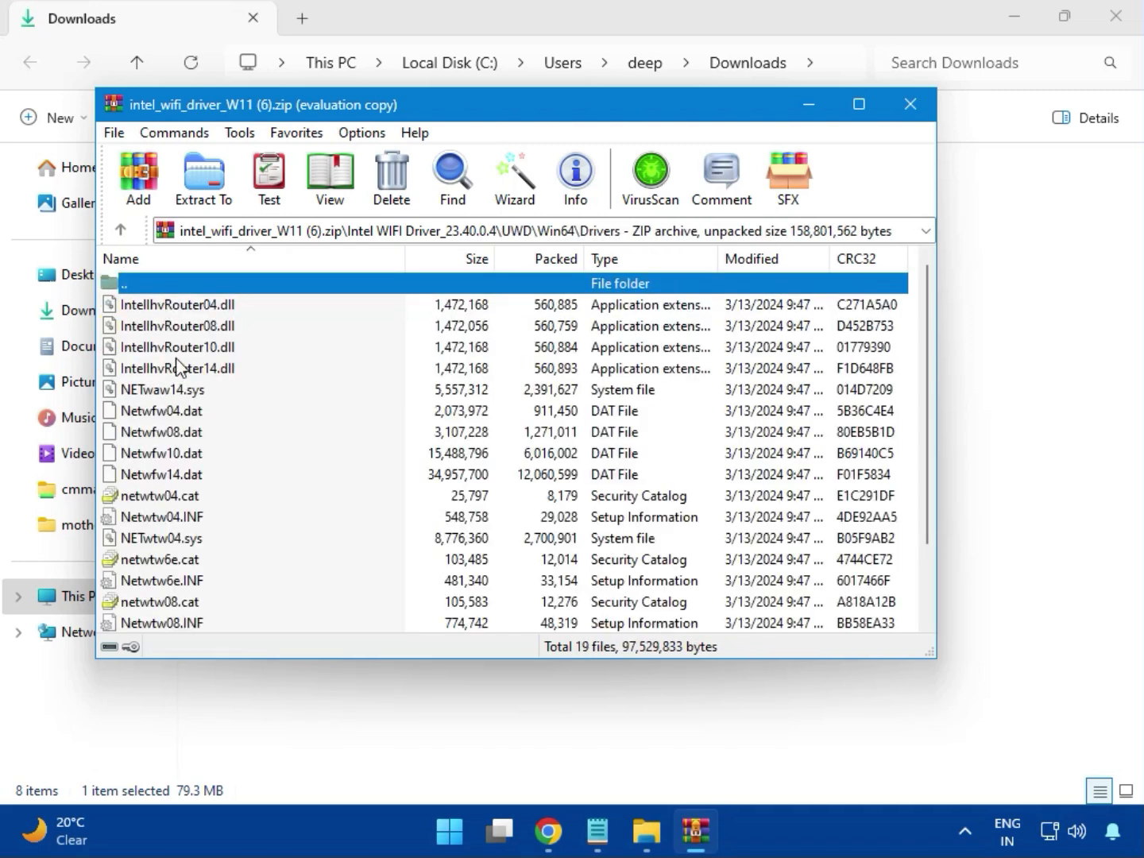
scroll(209, 471, "down", 2)
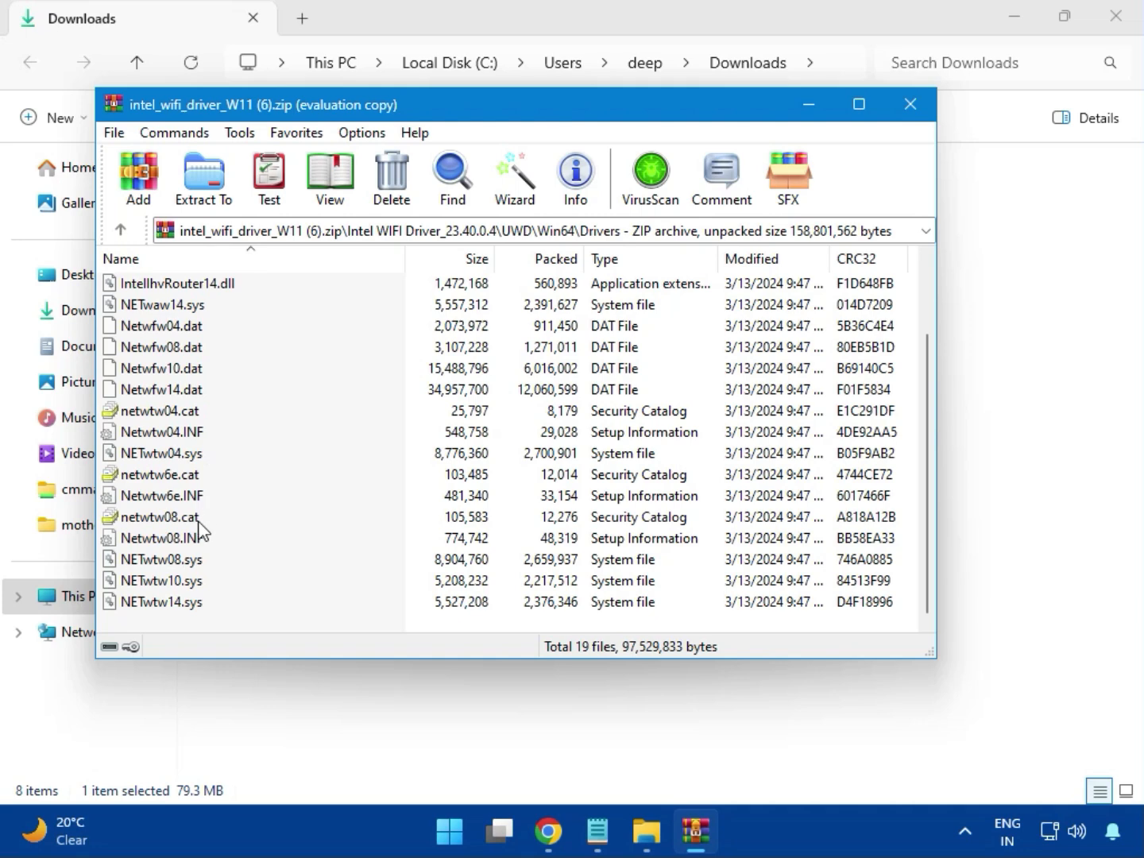
key("Home")
key("Return")
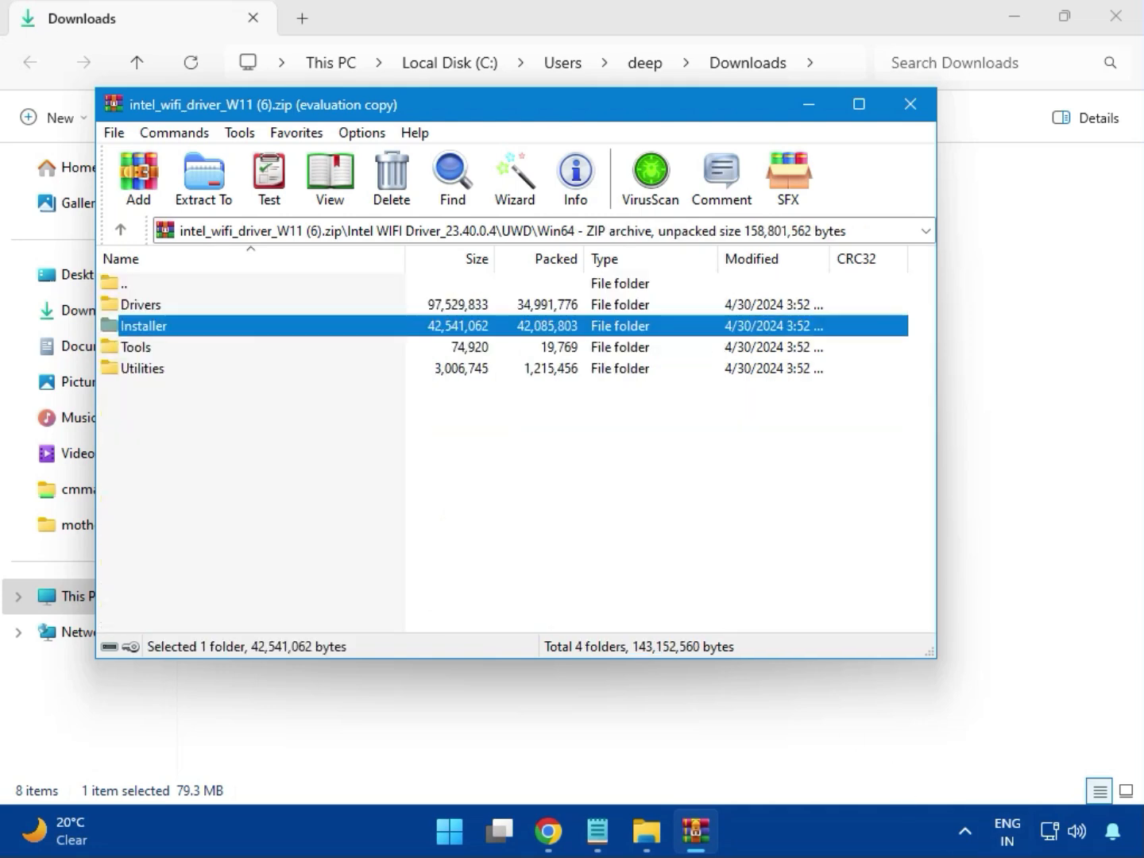
Launch WirelessSetup.exe from the Installer folder and continue past the welcome page to the license agreement.
double_click(163, 333)
left_click(160, 333)
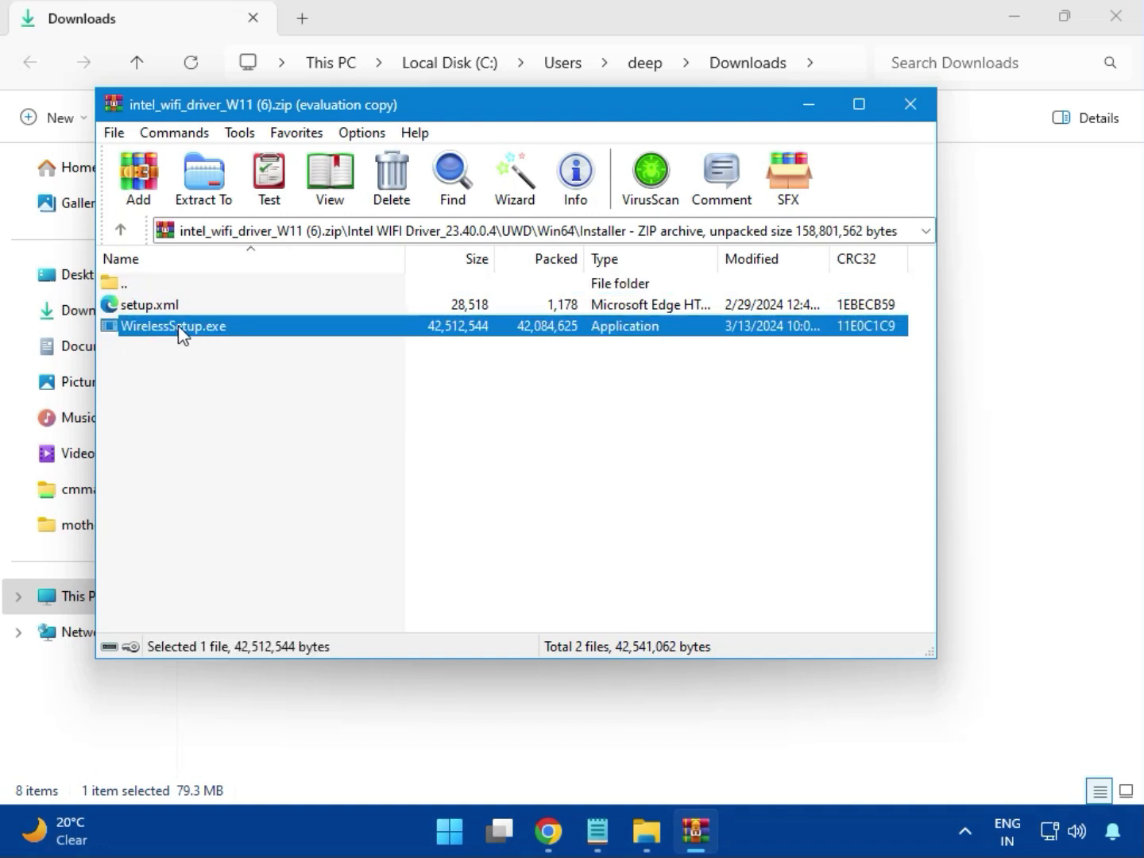
double_click(181, 327)
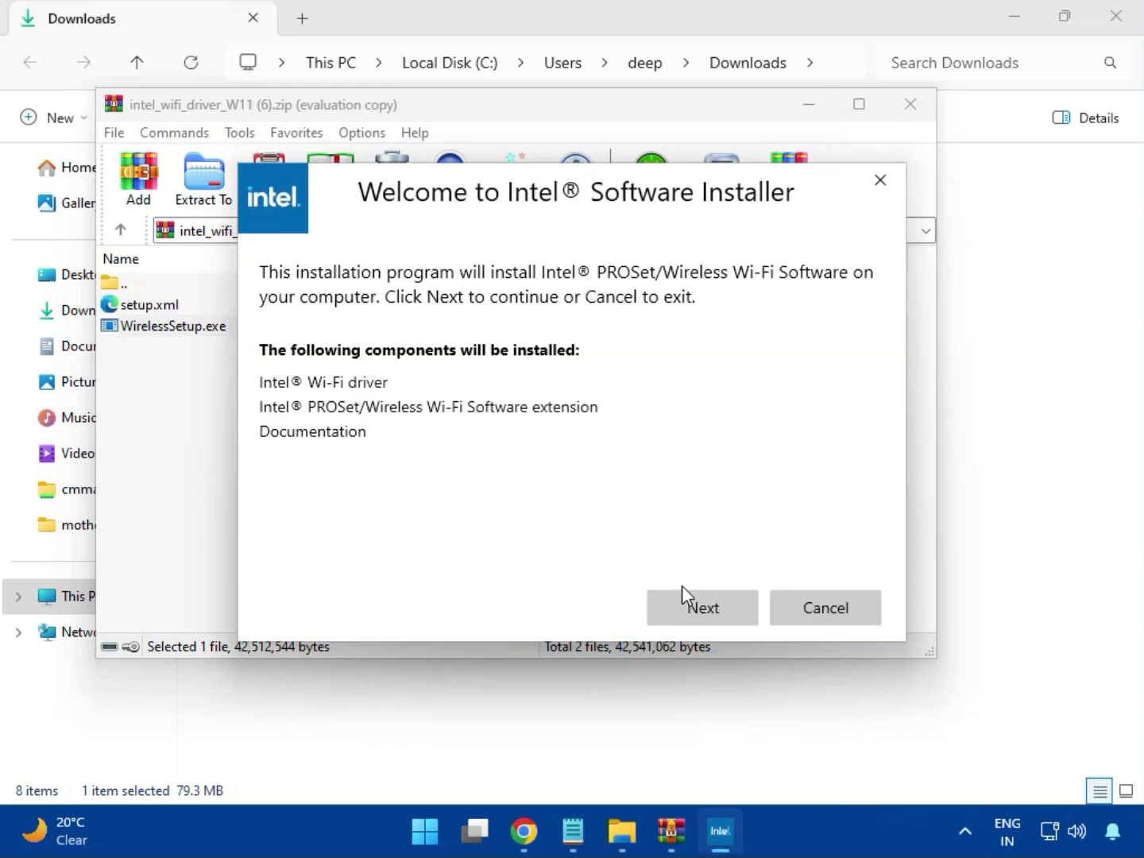
left_click(700, 599)
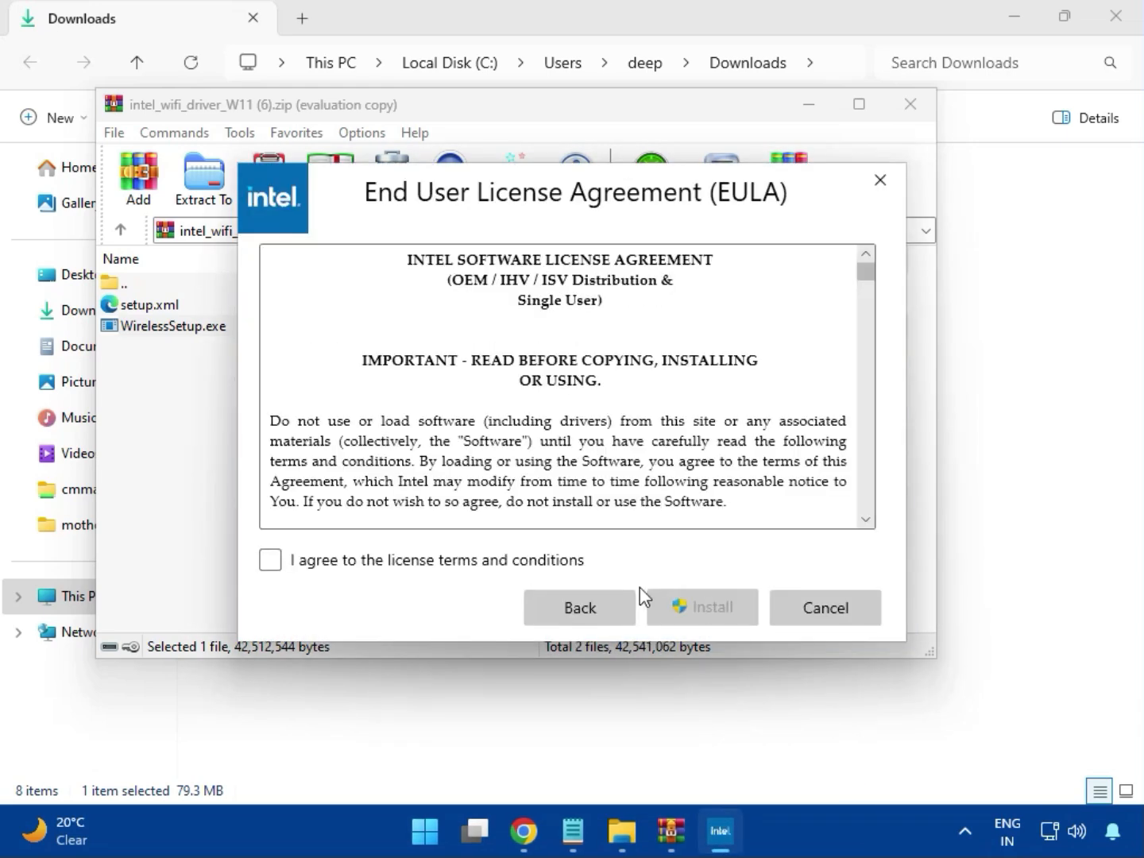
Agree to the Intel license terms, install the Wi-Fi driver with administrator permission, and close the finished installer and its archive.
left_click(499, 563)
left_click(714, 614)
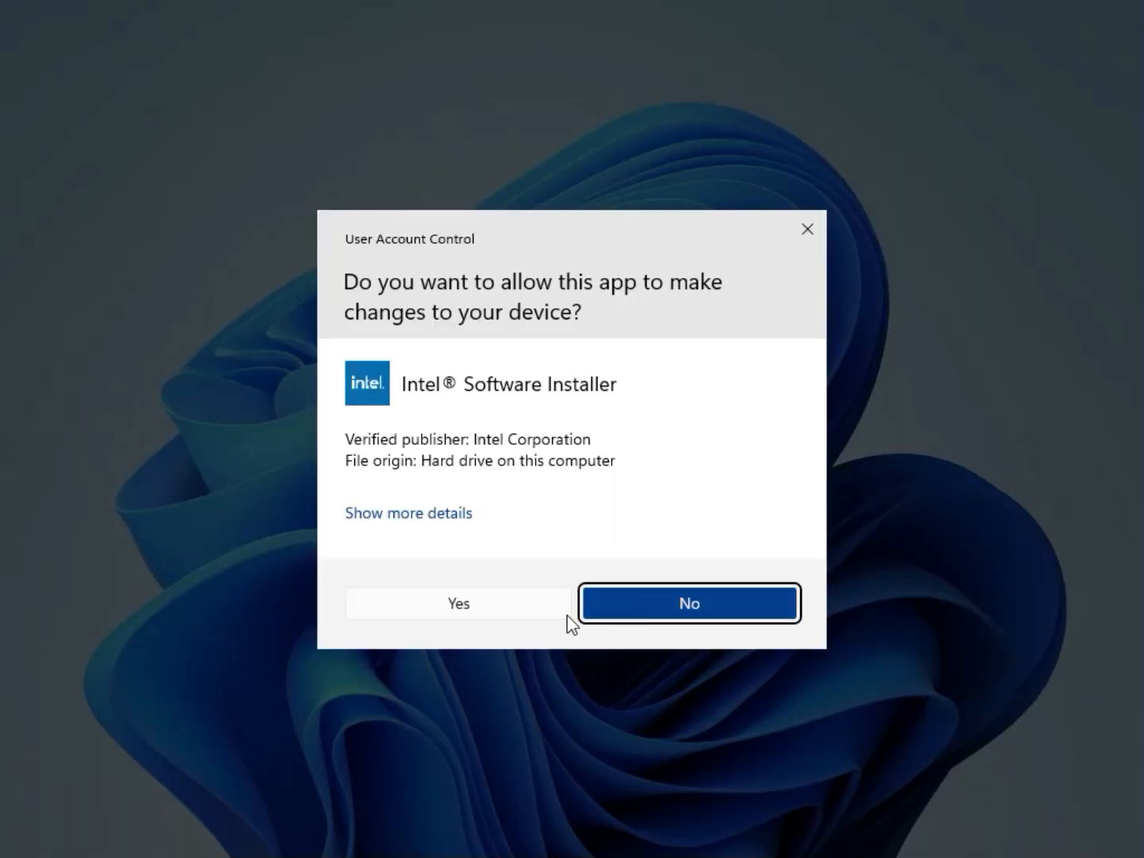
left_click(540, 611)
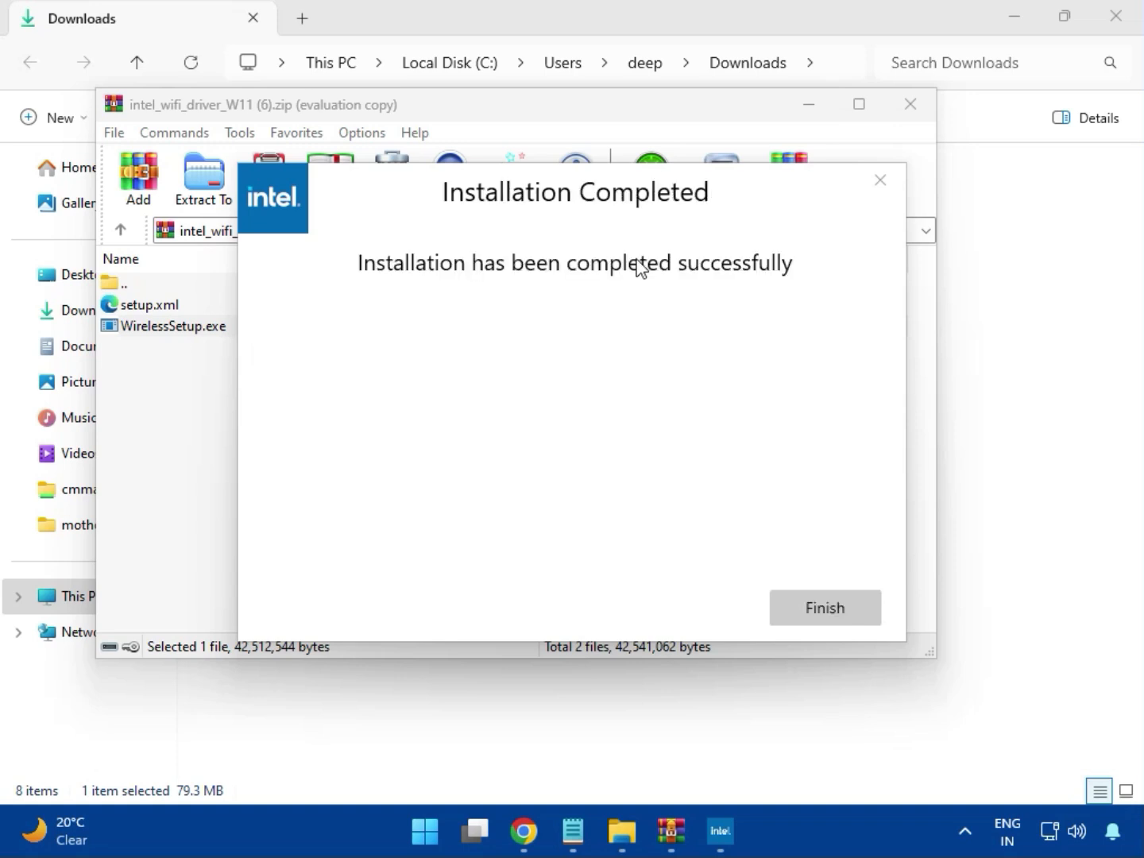
left_click(822, 605)
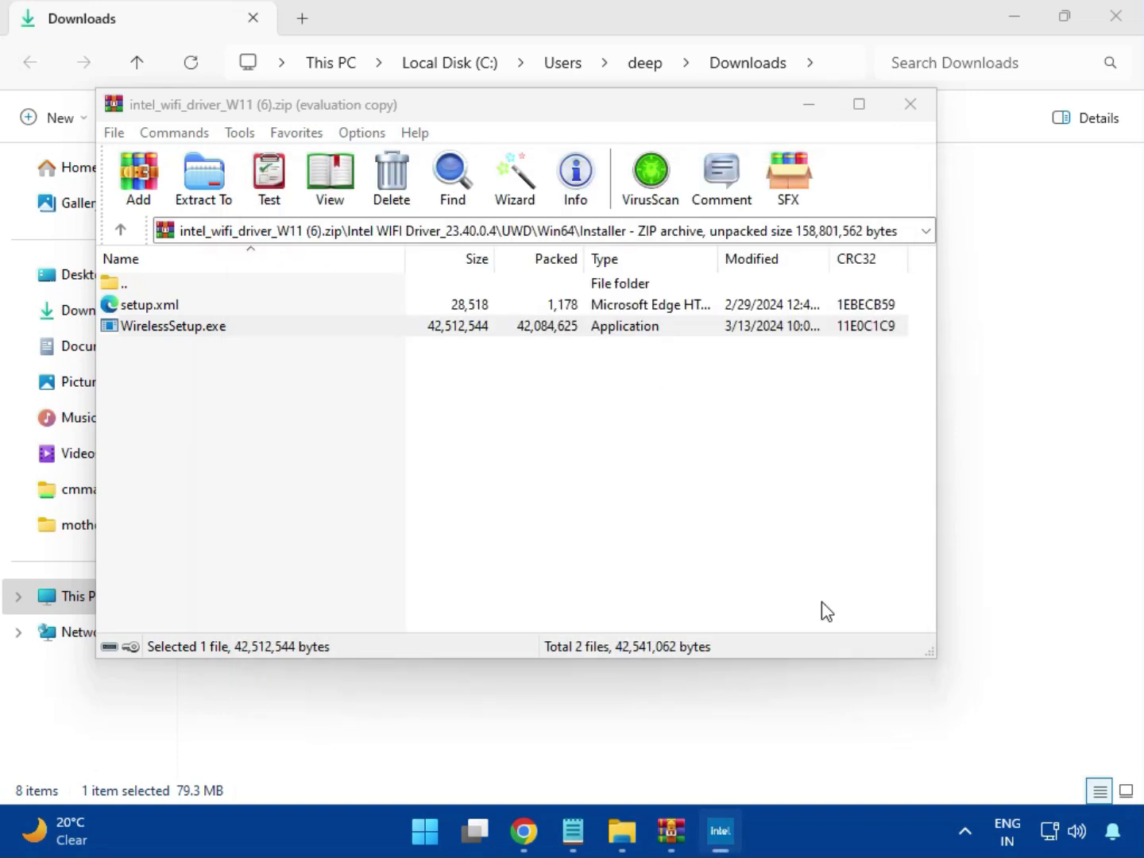
left_click(910, 105)
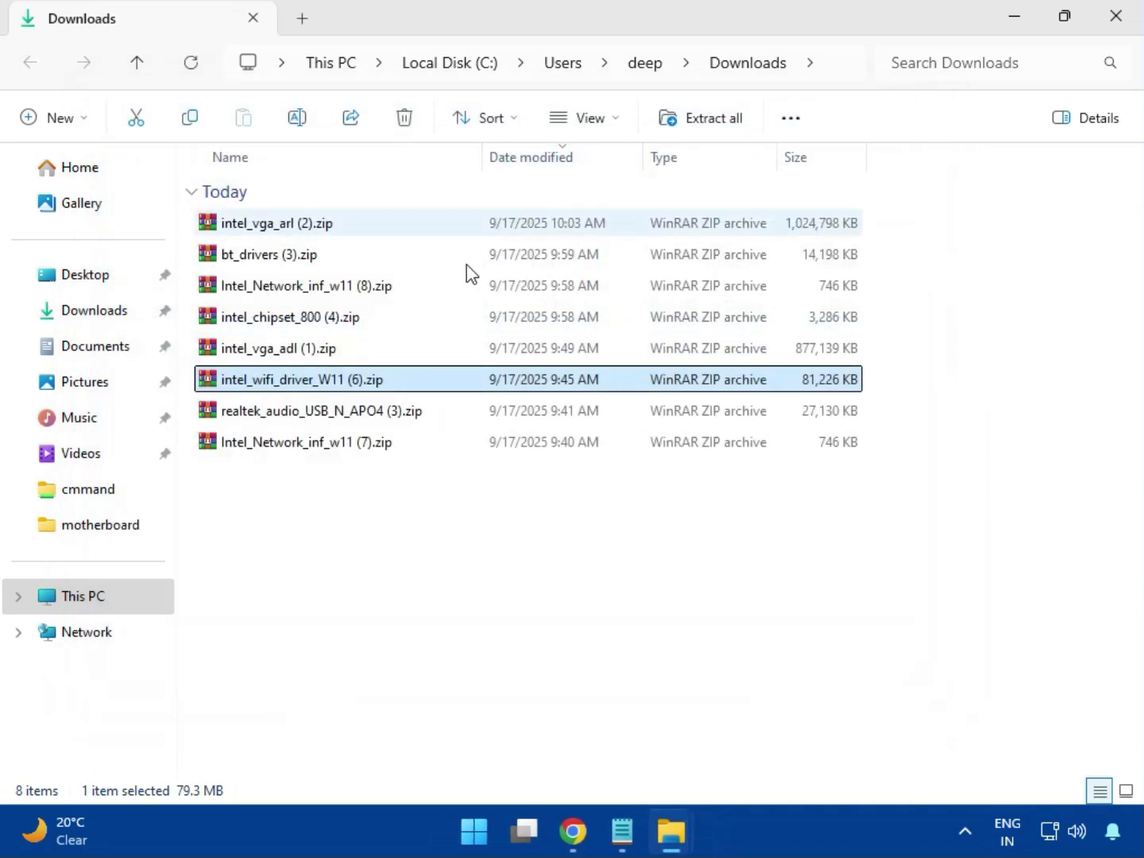
Run MSI_Launcher.exe from the Realtek USB Universal Driver folder in realtek_audio_USB_N_APO4 (3).zip, allow it to make changes, and close the archive.
double_click(344, 425)
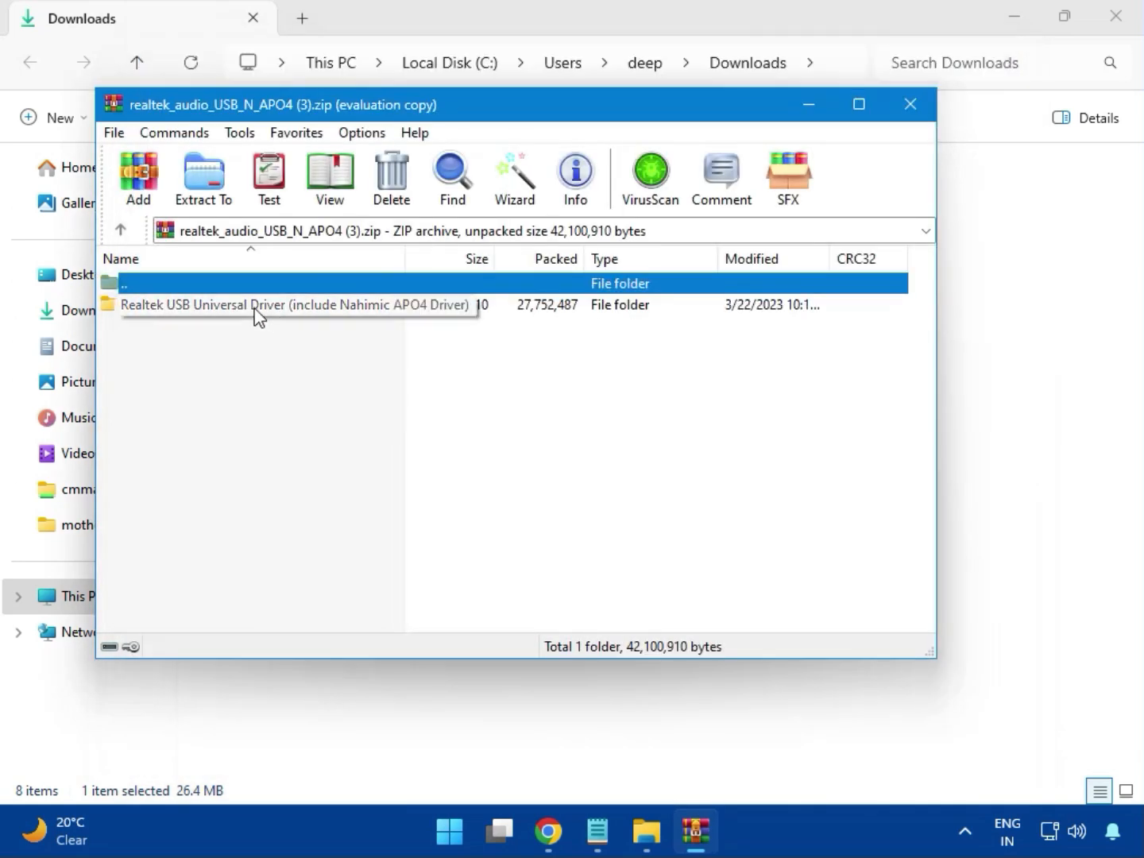
double_click(256, 310)
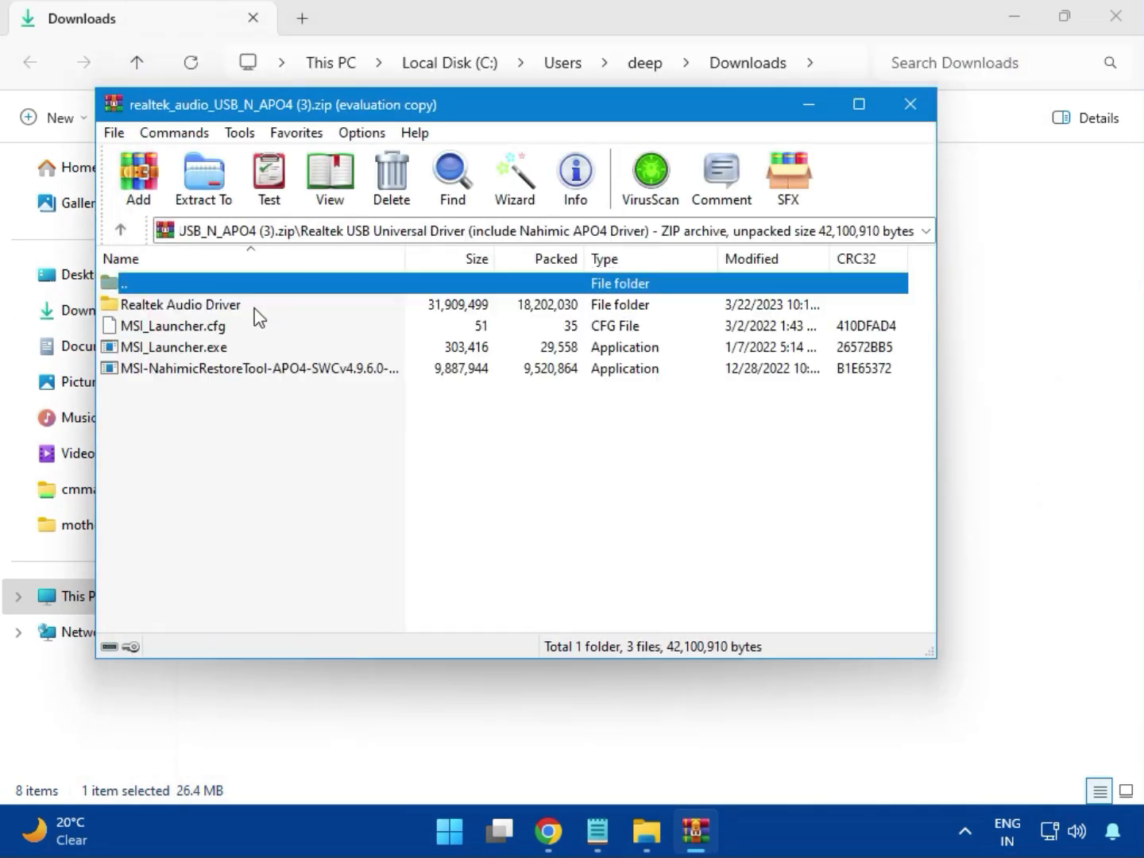
double_click(203, 349)
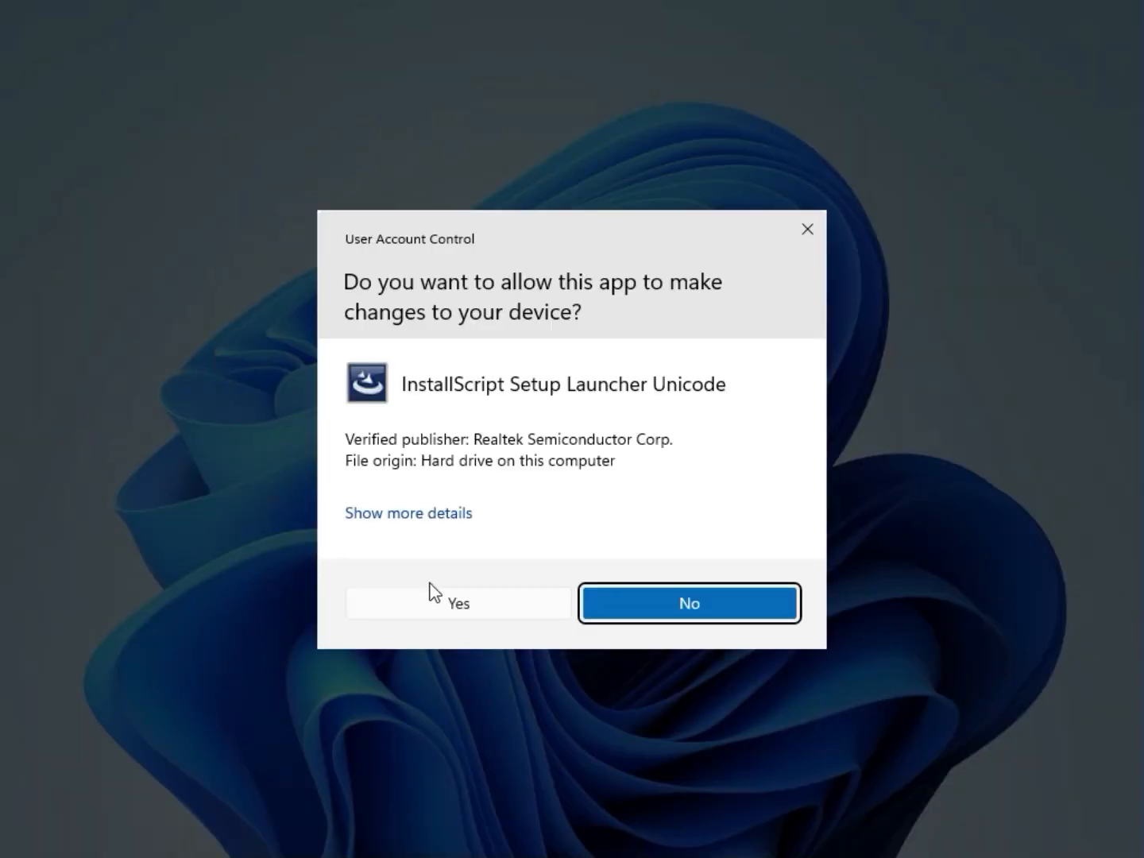
left_click(453, 606)
left_click(462, 603)
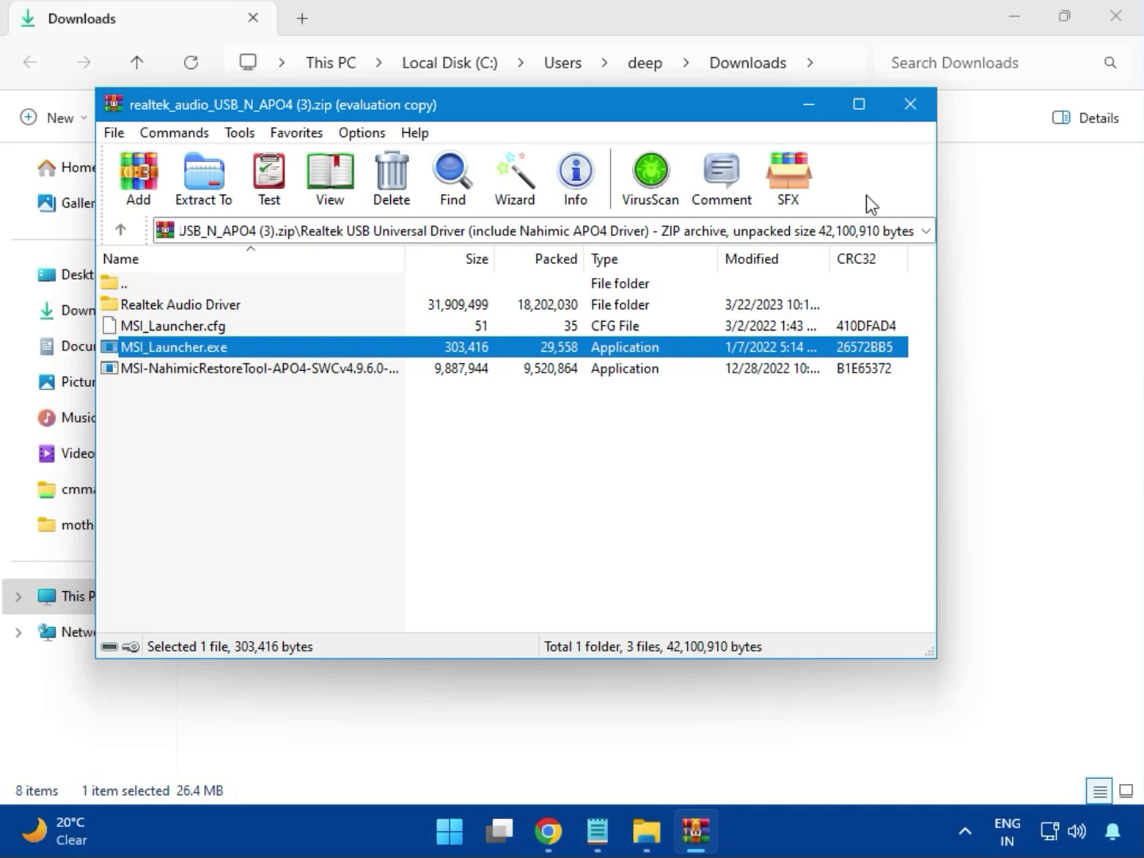
left_click(912, 103)
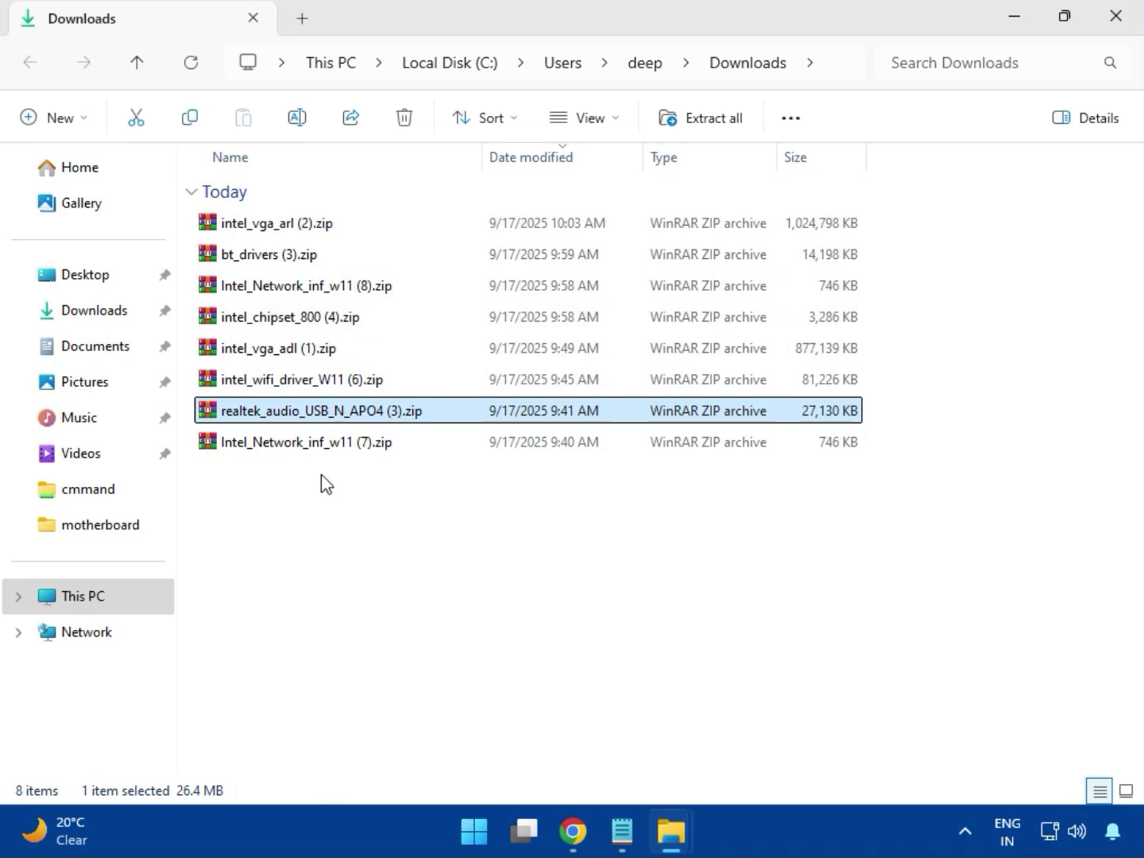
Select Intel_Network_inf_w11 (7).zip in the Downloads folder and close the folder window.
left_click(312, 446)
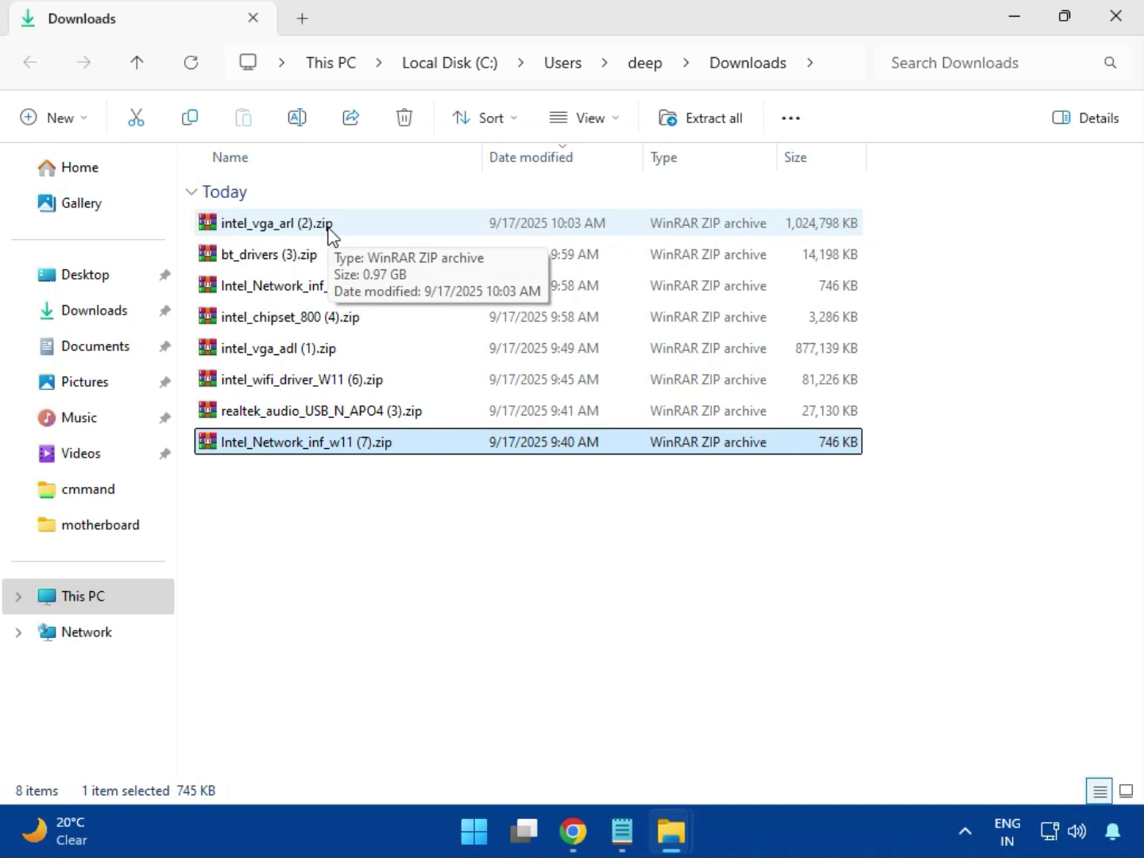
left_click(1116, 36)
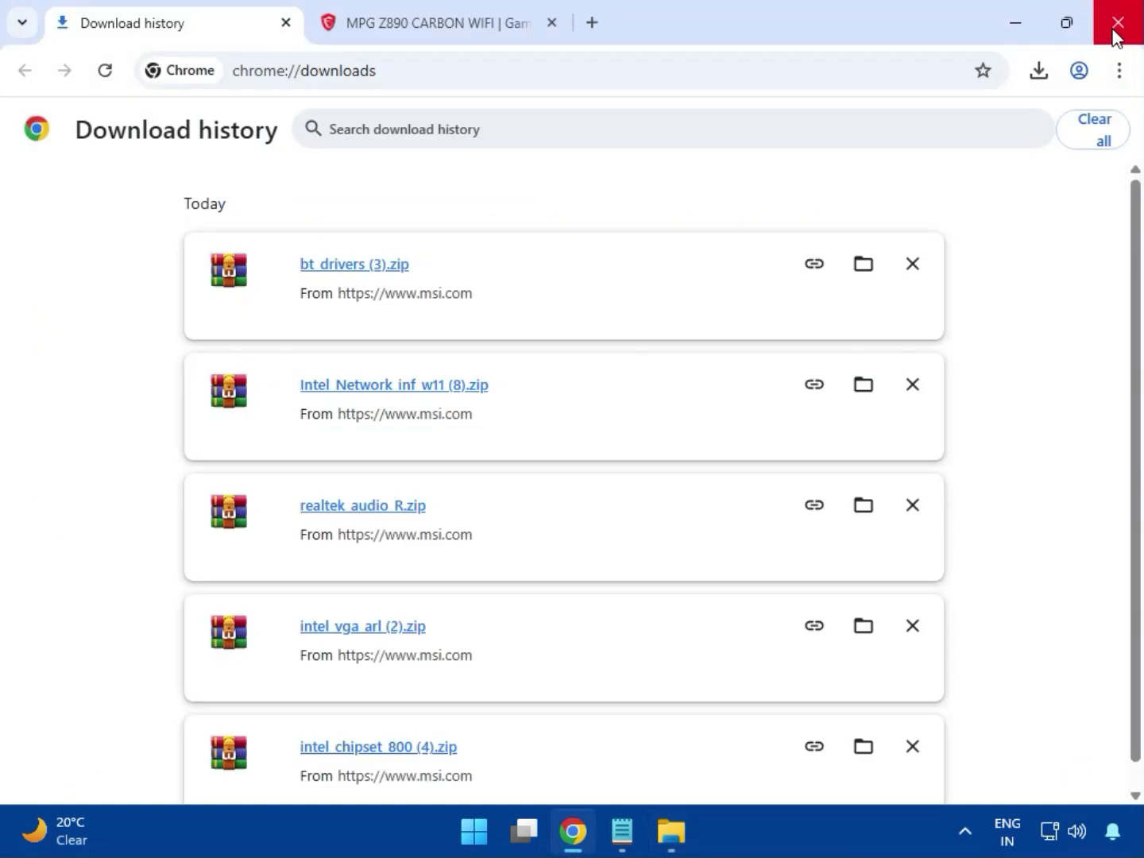